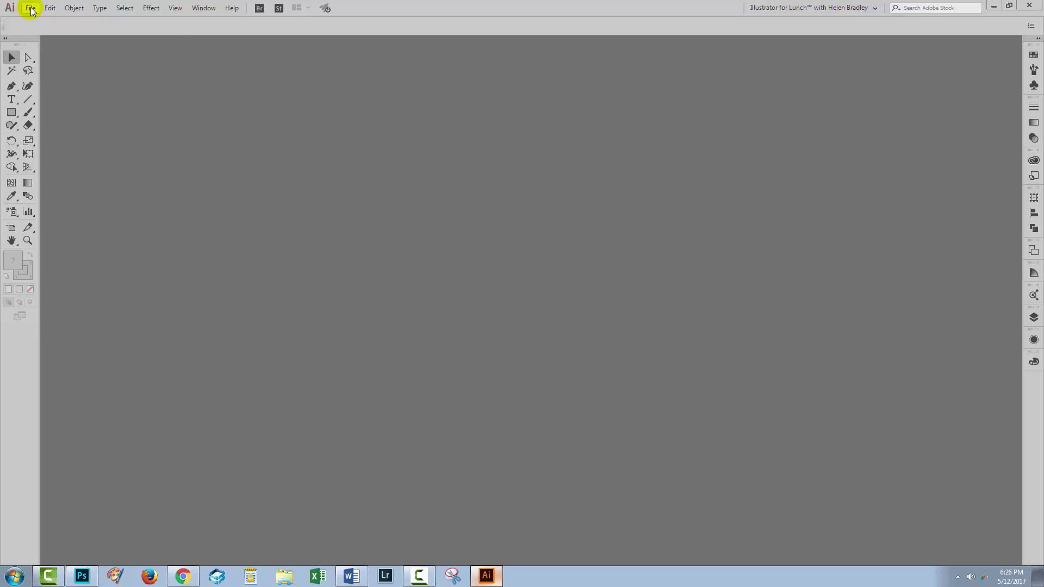
Create a new 1920 × 1080 px RGB document, Untitled-1, from the Web preset
{"action": "left_click", "coordinate": [31, 10]}
{"action": "left_click", "coordinate": [48, 19]}
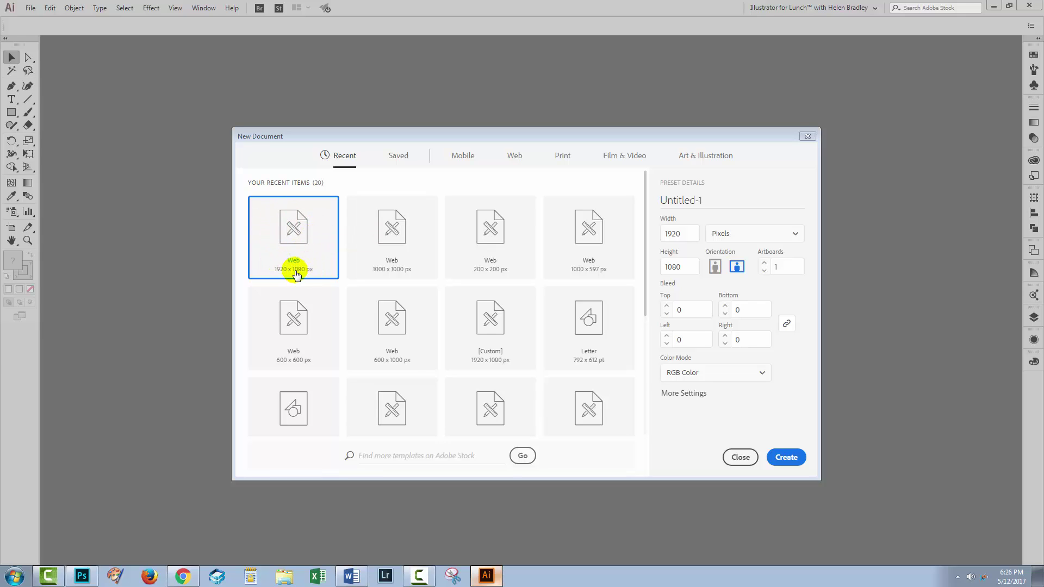
{"action": "left_click", "coordinate": [784, 459]}
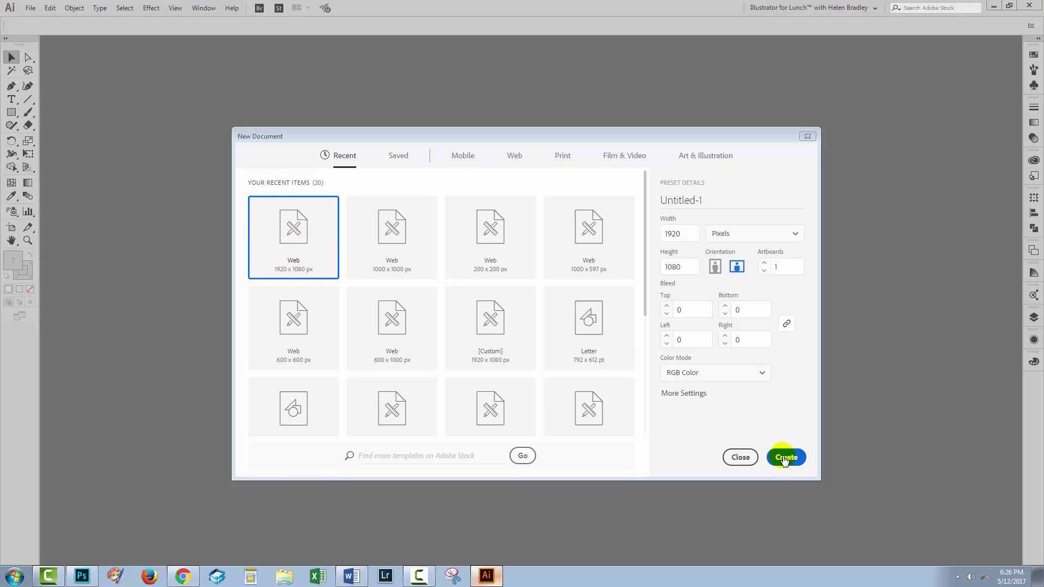
{"action": "left_click", "coordinate": [675, 400]}
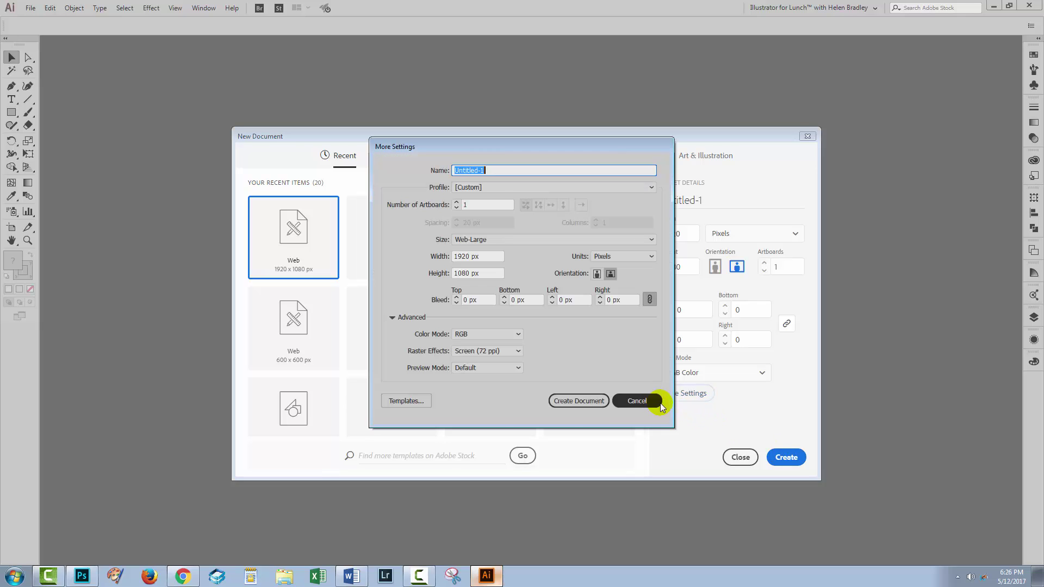
{"action": "left_click", "coordinate": [577, 401]}
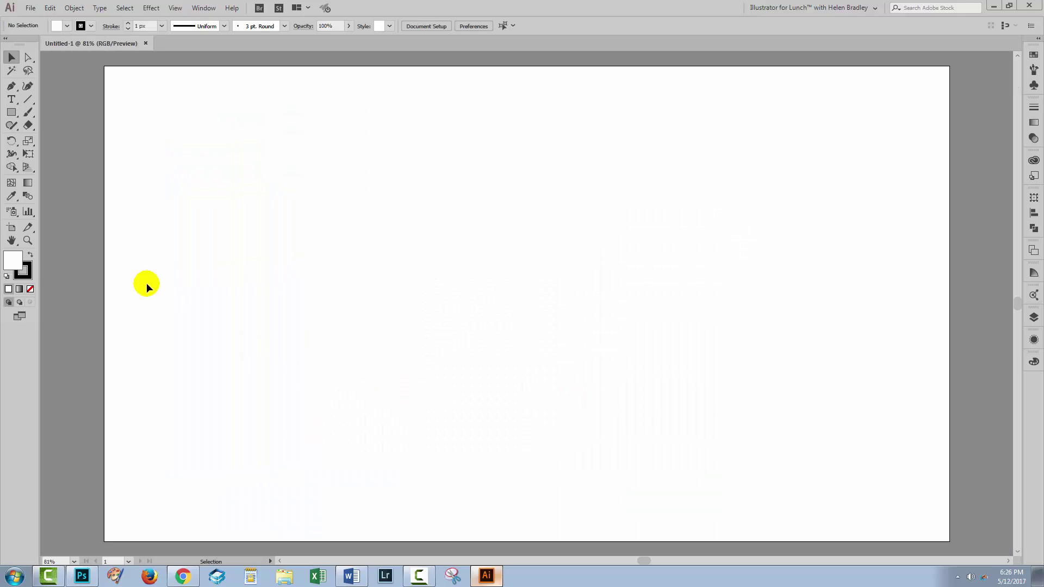
Draw a square near the artboard's top-left with a black fill and no stroke
{"action": "left_click", "coordinate": [12, 112]}
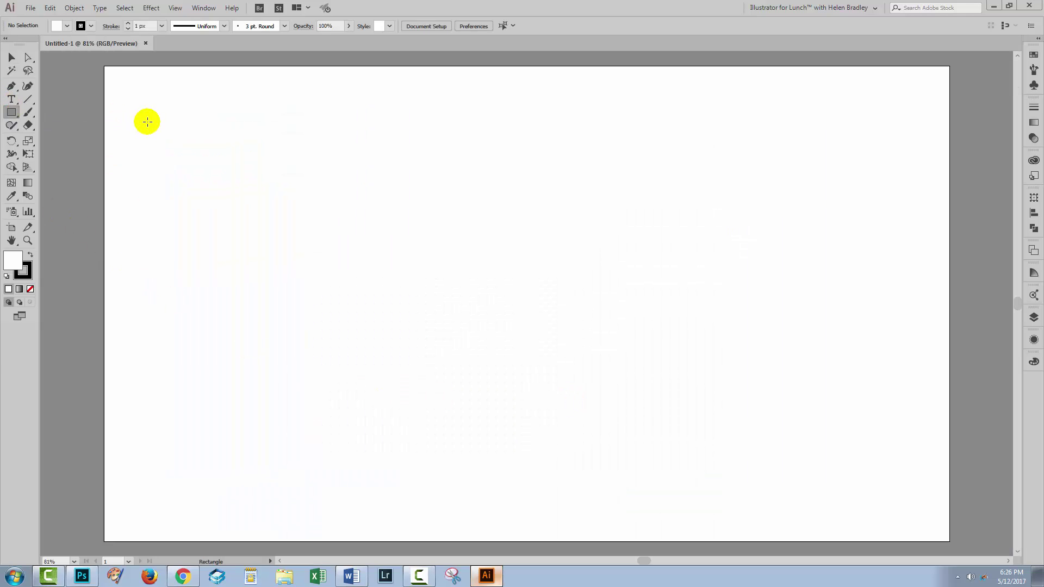
{"action": "mouse_move", "coordinate": [147, 122]}
{"action": "left_mouse_down"}
{"action": "mouse_move", "coordinate": [243, 207]}
{"action": "mouse_move", "coordinate": [222, 195]}
{"action": "left_mouse_up"}
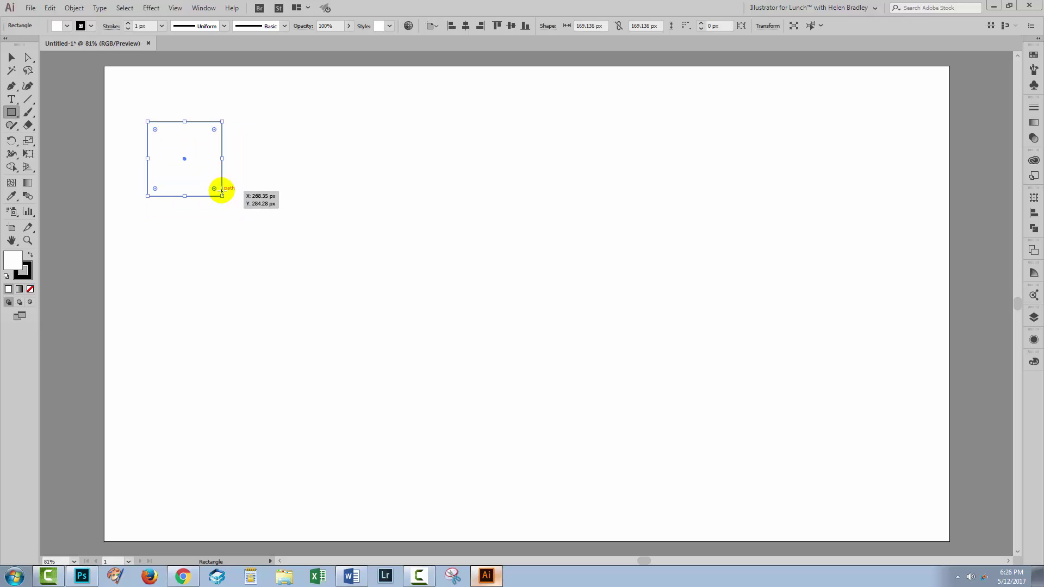
{"action": "left_click", "coordinate": [30, 255]}
{"action": "left_click", "coordinate": [24, 272]}
{"action": "left_click", "coordinate": [30, 289]}
{"action": "left_click", "coordinate": [12, 259]}
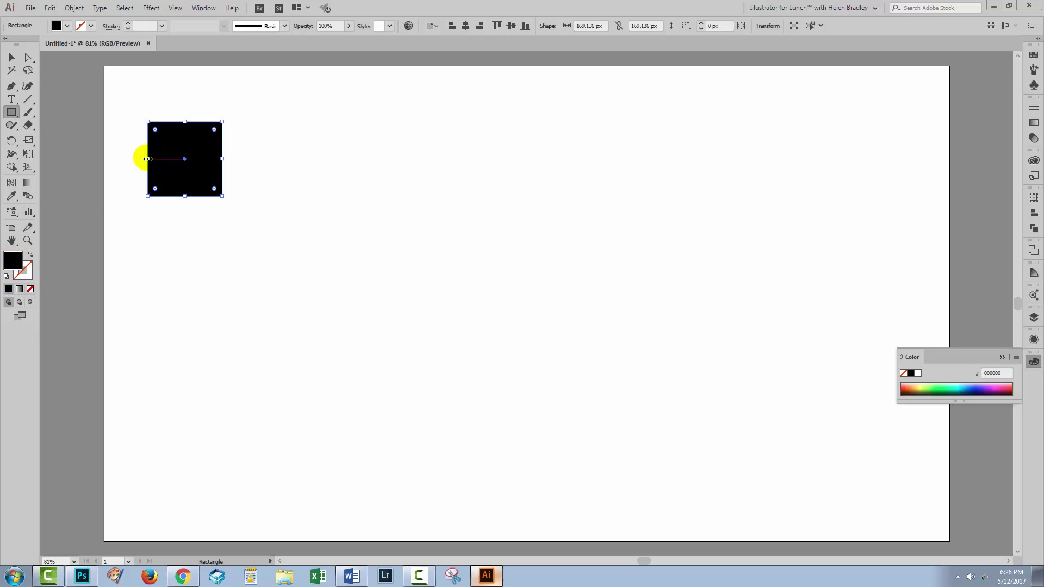
Alt-drag two copies of the square to form a row of three
{"action": "key", "text": "v"}
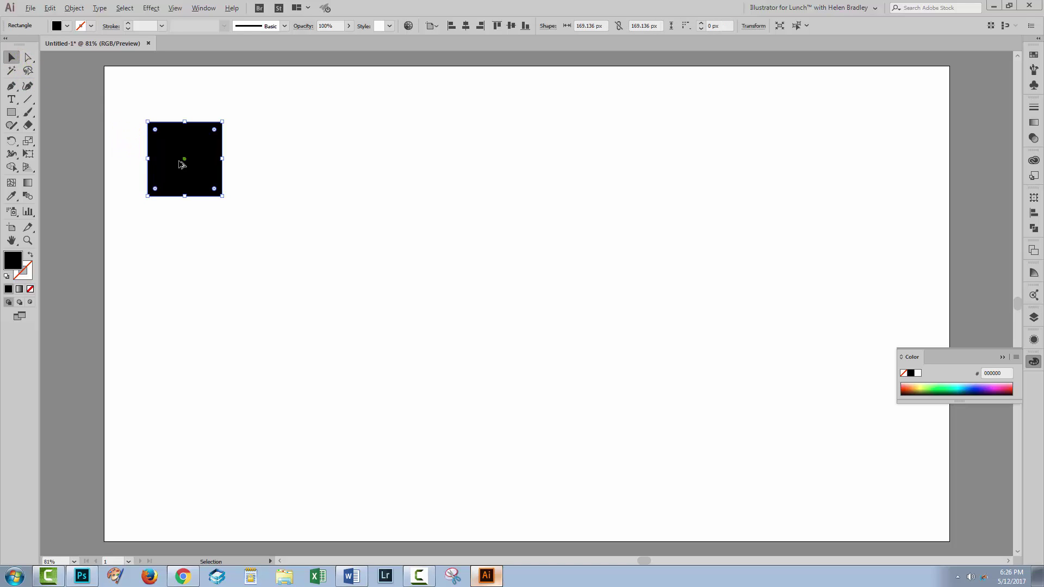
{"action": "left_click_drag", "start_coordinate": [181, 164], "coordinate": [262, 181]}
{"action": "left_click_drag", "start_coordinate": [262, 182], "coordinate": [348, 181]}
{"action": "left_click", "coordinate": [110, 142]}
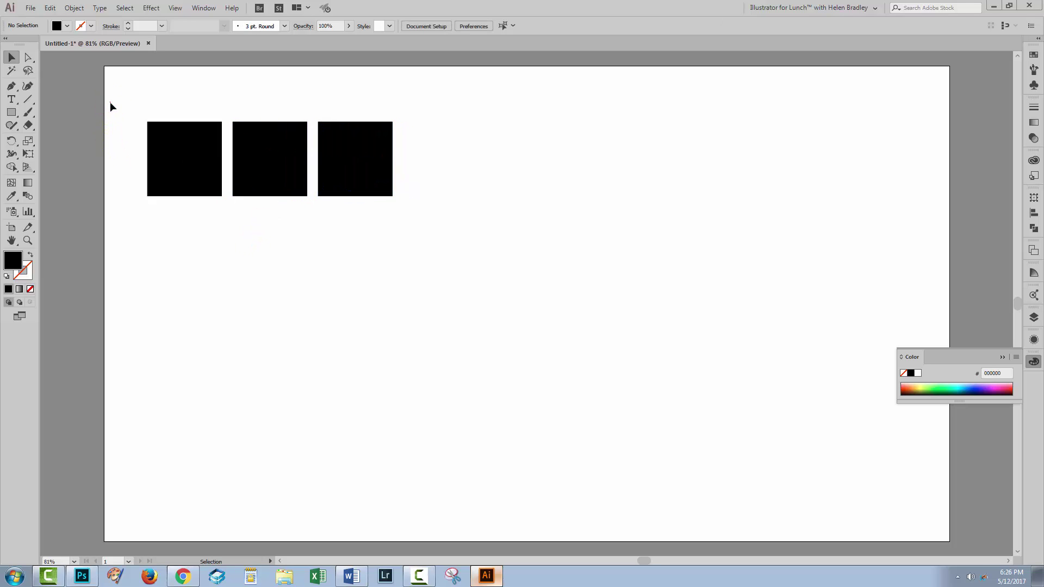
Copy the row downward into four rows and select all twelve squares
{"action": "left_click_drag", "start_coordinate": [110, 102], "coordinate": [458, 242]}
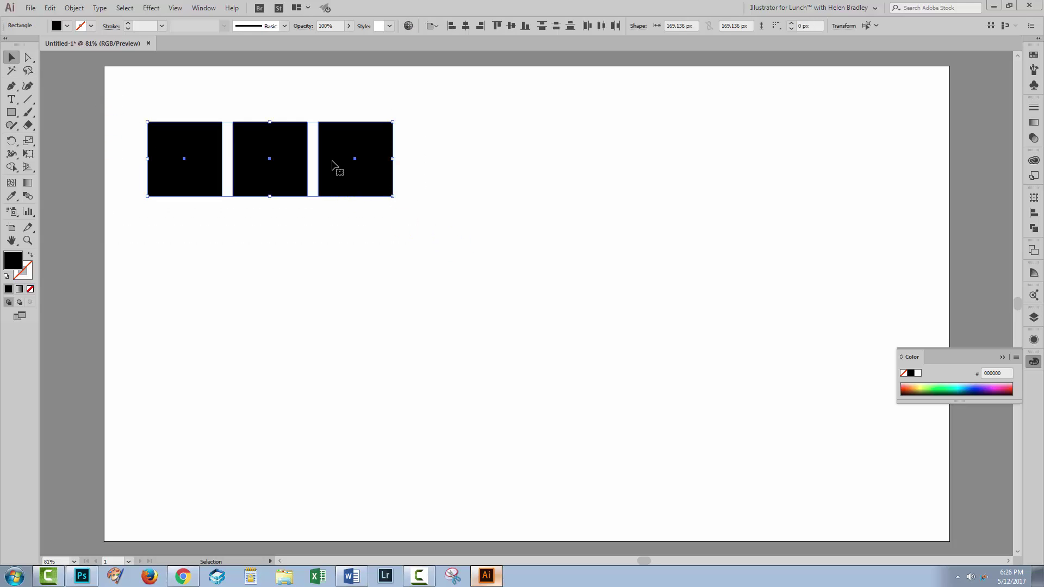
{"action": "left_click_drag", "start_coordinate": [332, 164], "coordinate": [346, 425]}
{"action": "left_click", "coordinate": [478, 403]}
{"action": "left_click_drag", "start_coordinate": [118, 109], "coordinate": [375, 462]}
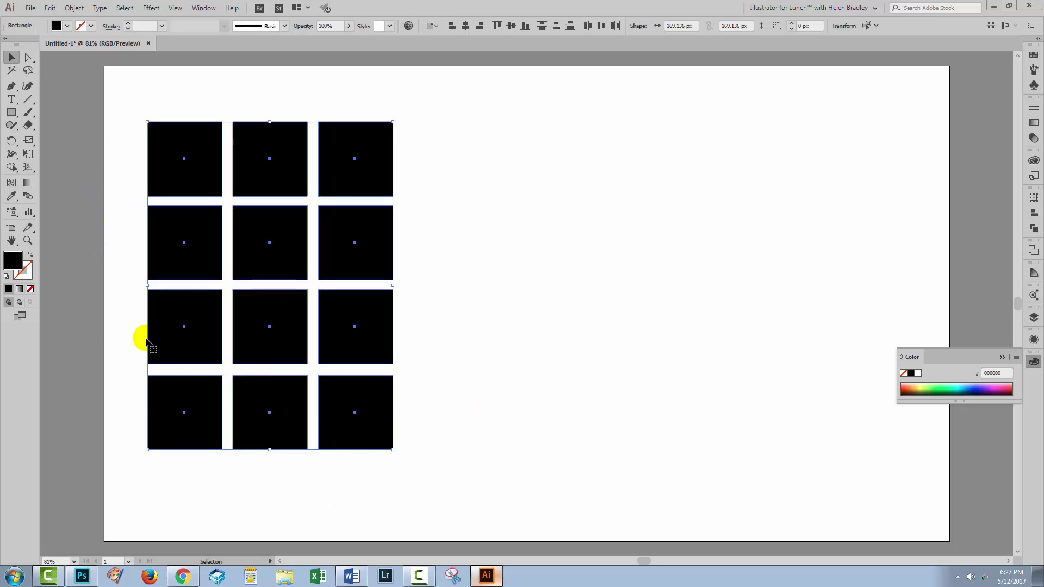
Fill all twelve squares with teal 2eccae (hue 168°) using the fill Color Picker
{"action": "double_click", "coordinate": [9, 263]}
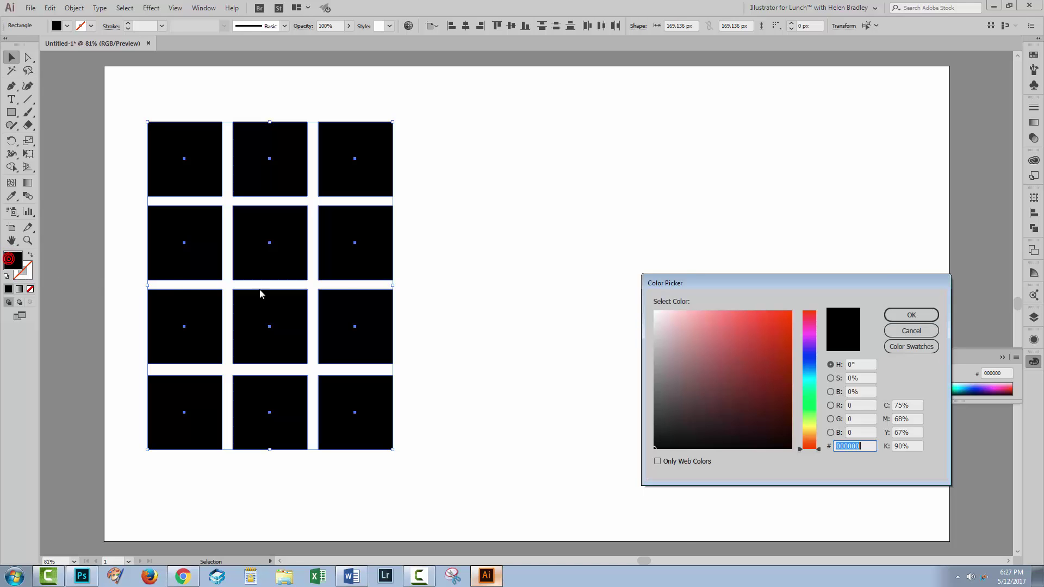
{"action": "left_click", "coordinate": [814, 379]}
{"action": "left_click", "coordinate": [810, 379]}
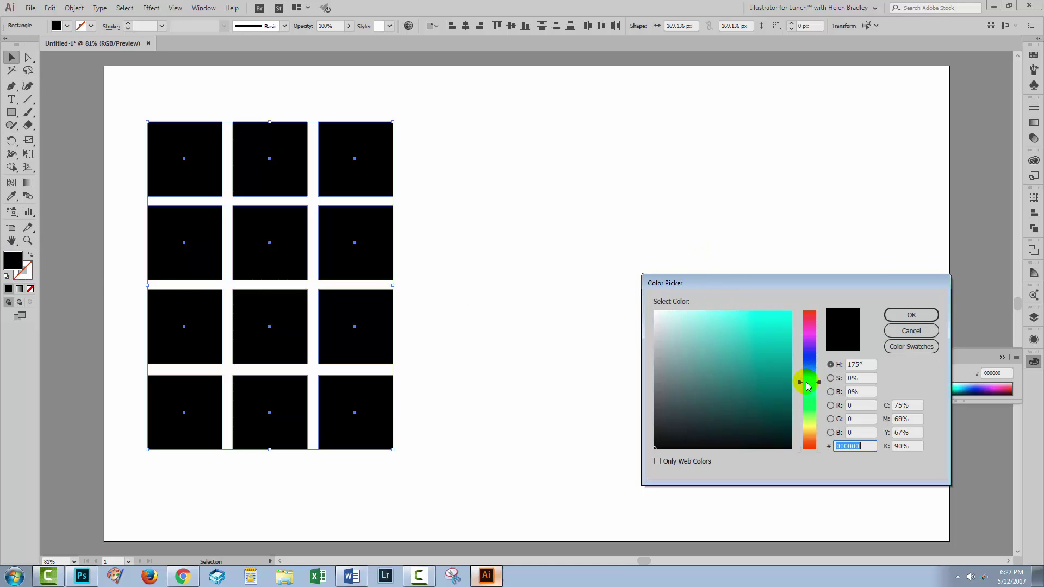
{"action": "left_click_drag", "start_coordinate": [807, 386], "coordinate": [766, 344]}
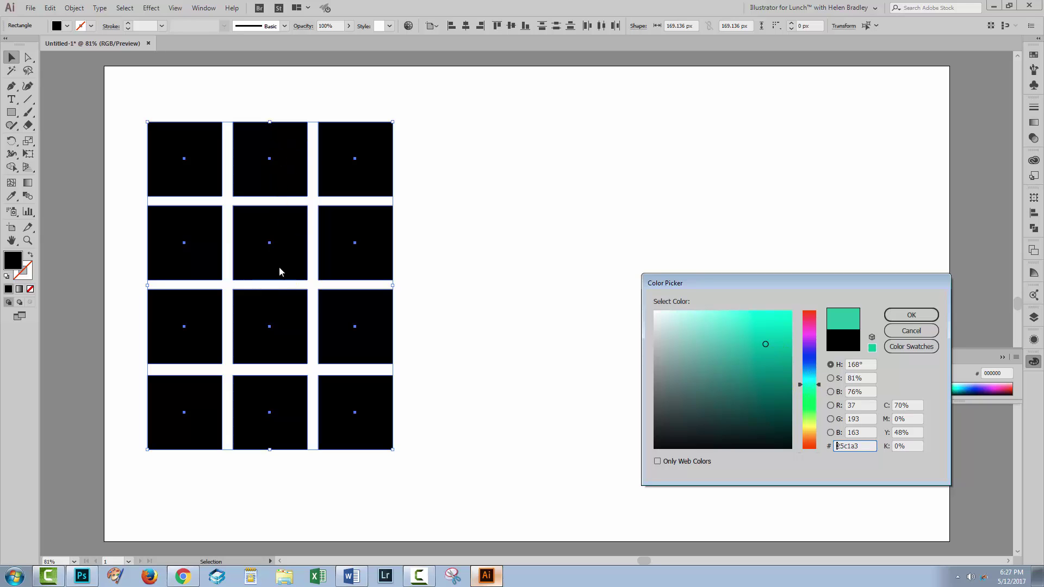
{"action": "left_click", "coordinate": [762, 337]}
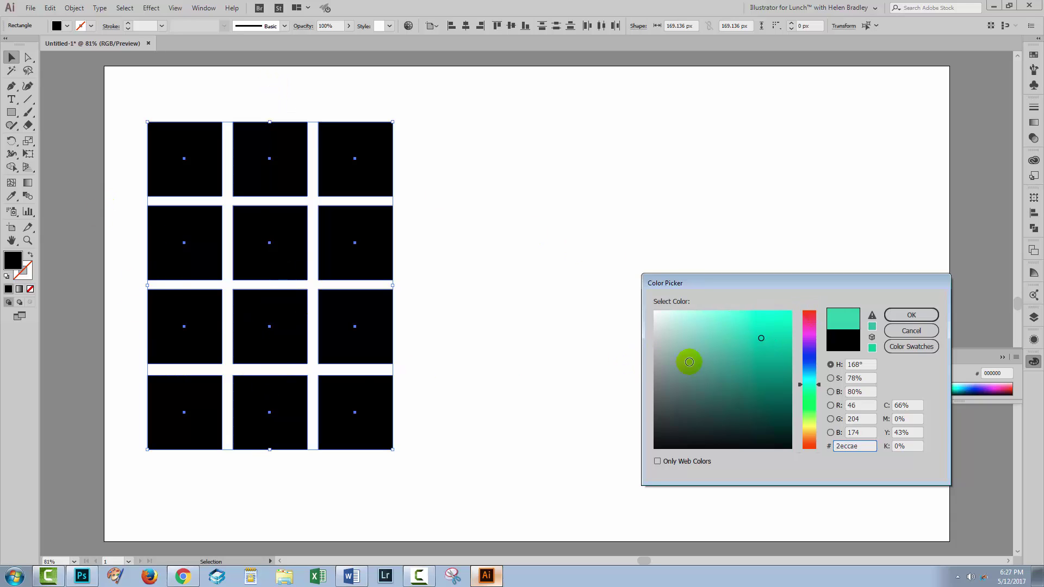
{"action": "left_click", "coordinate": [911, 315]}
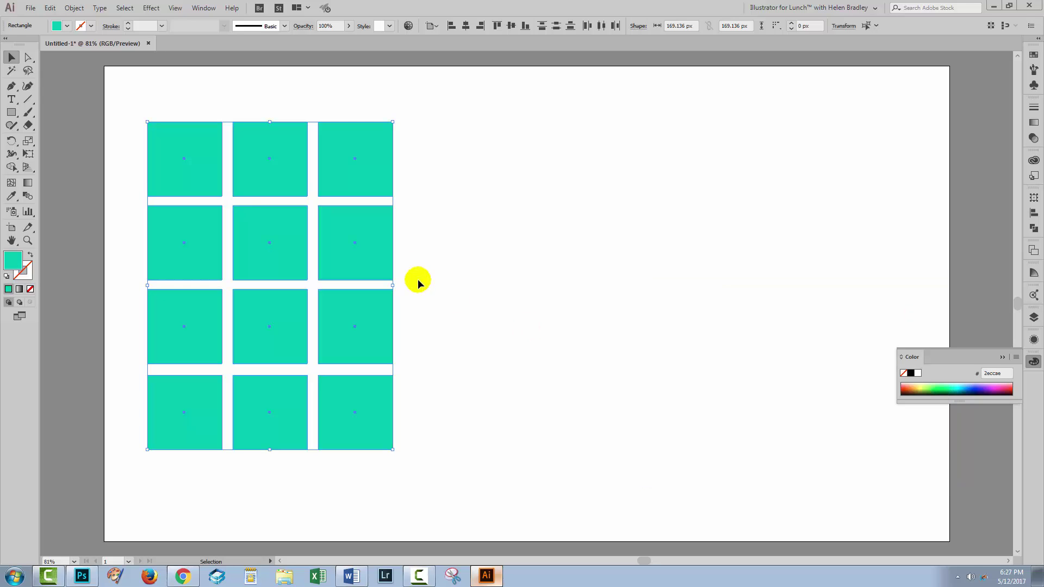
{"action": "left_click", "coordinate": [472, 342]}
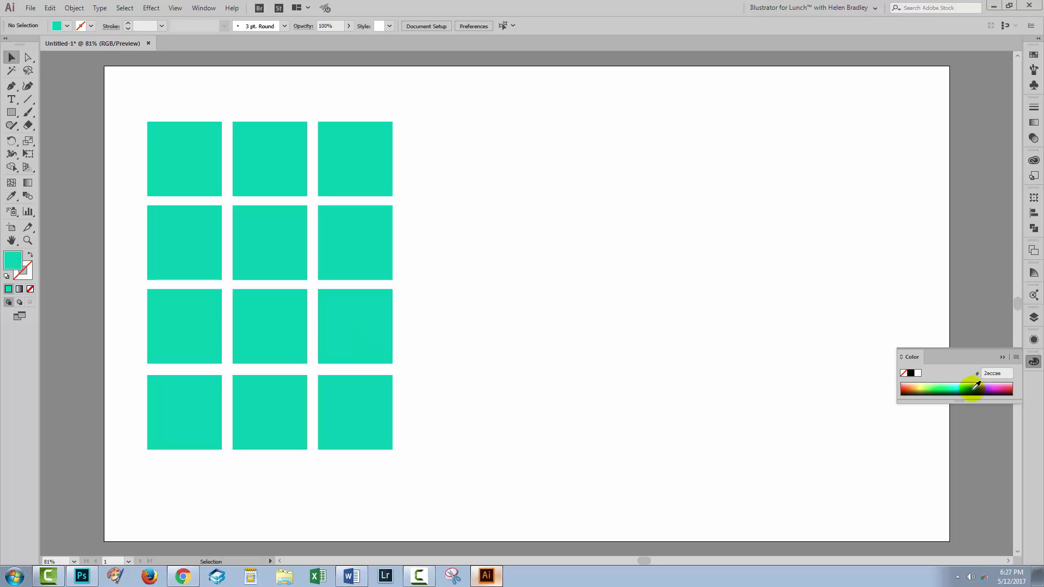
{"action": "left_click", "coordinate": [1003, 358]}
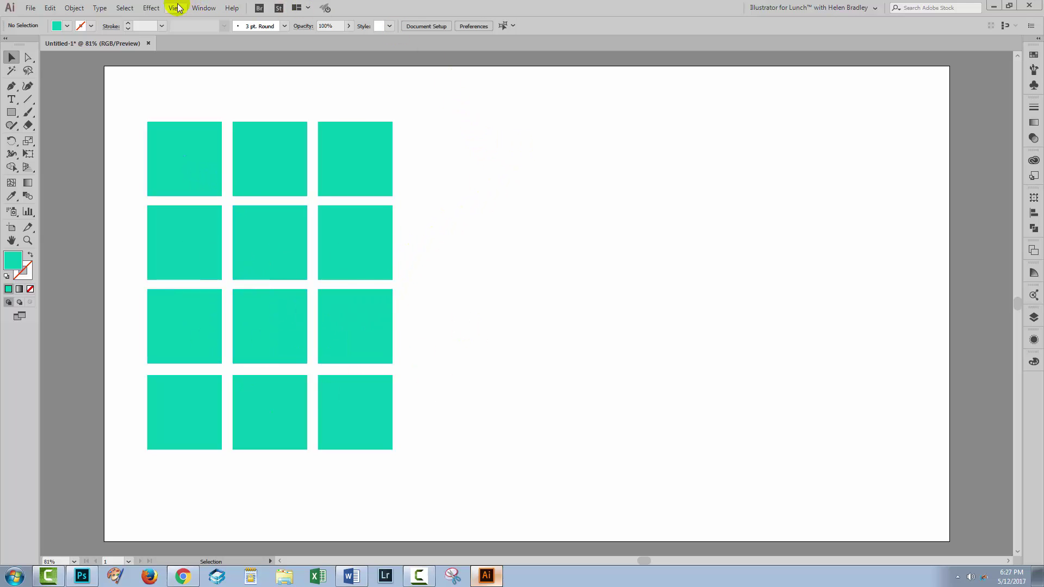
Place the Color Guide beside the grid with teal as its base colour, top-left square selected
{"action": "left_click", "coordinate": [204, 7]}
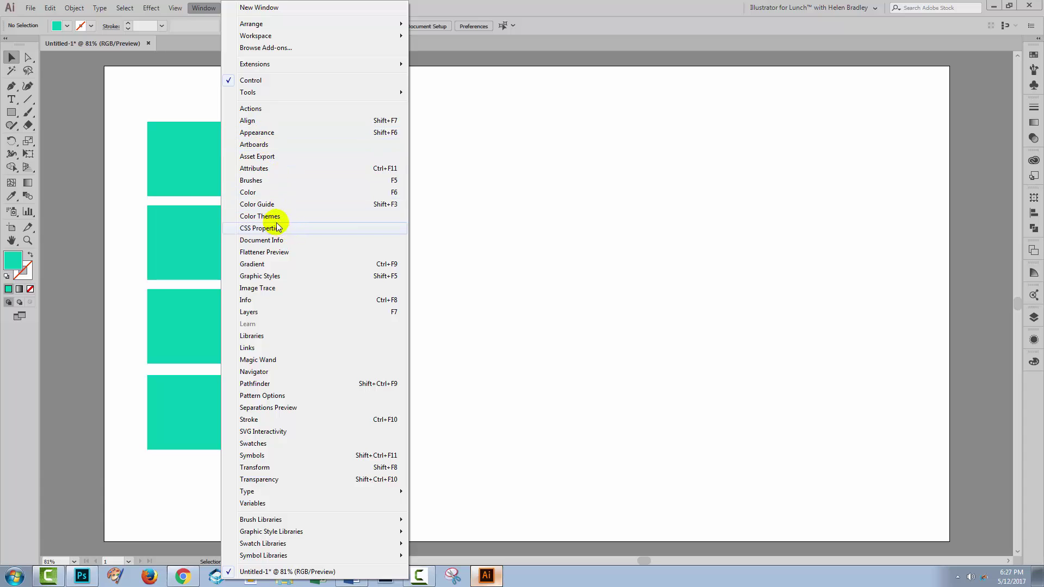
{"action": "left_click", "coordinate": [266, 204]}
{"action": "left_click_drag", "start_coordinate": [943, 272], "coordinate": [480, 146]}
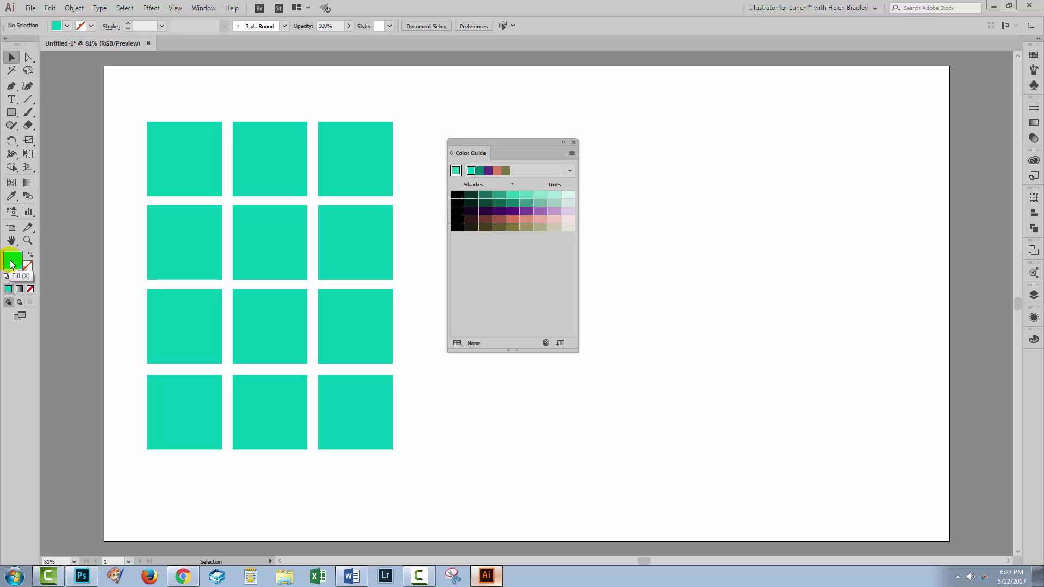
{"action": "left_click", "coordinate": [456, 172]}
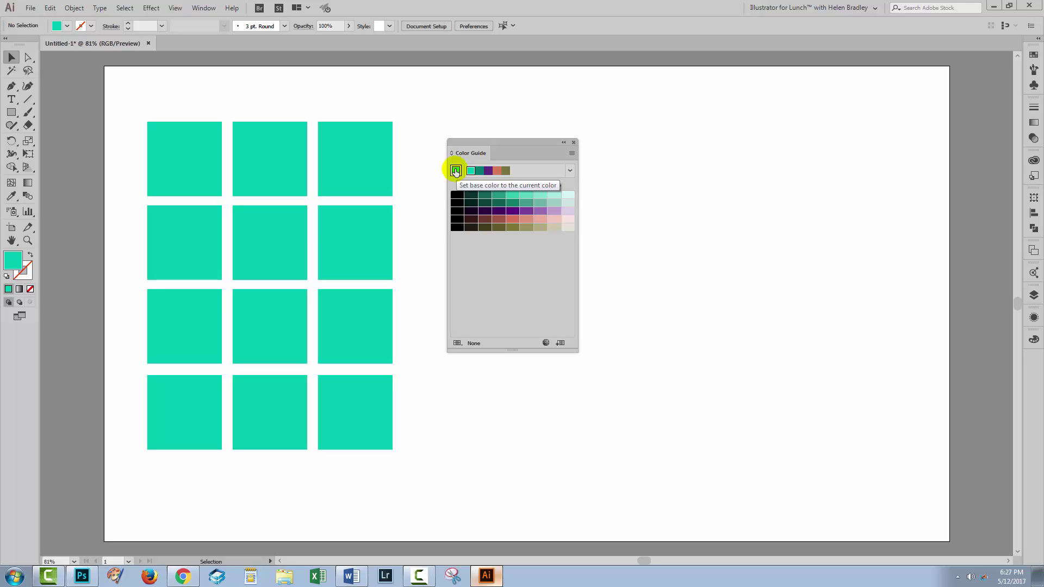
{"action": "left_click", "coordinate": [200, 142]}
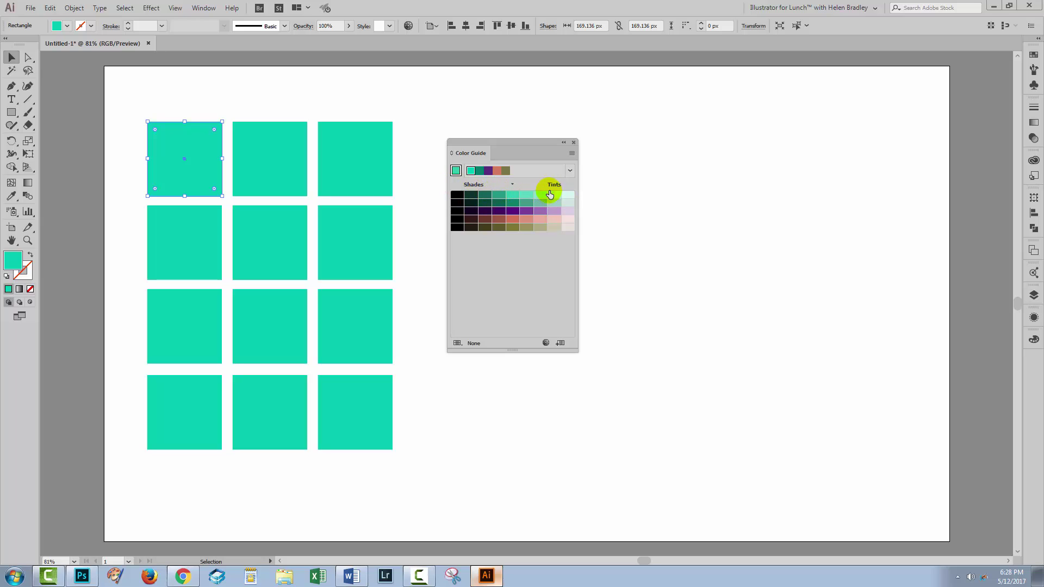
Fill the top-left square with a darker teal shade from the Color Guide
{"action": "left_click", "coordinate": [573, 154]}
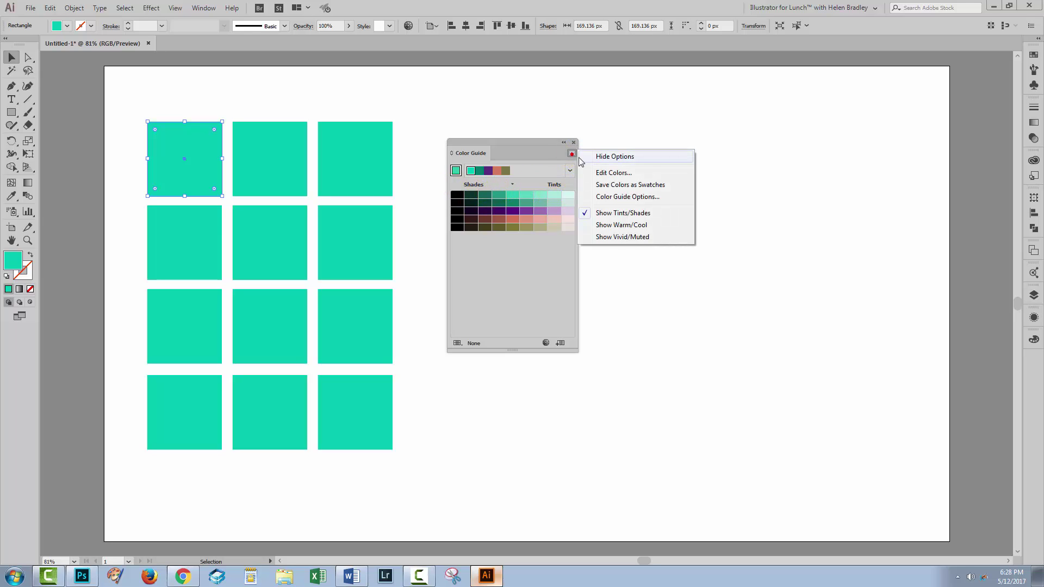
{"action": "left_click", "coordinate": [614, 215]}
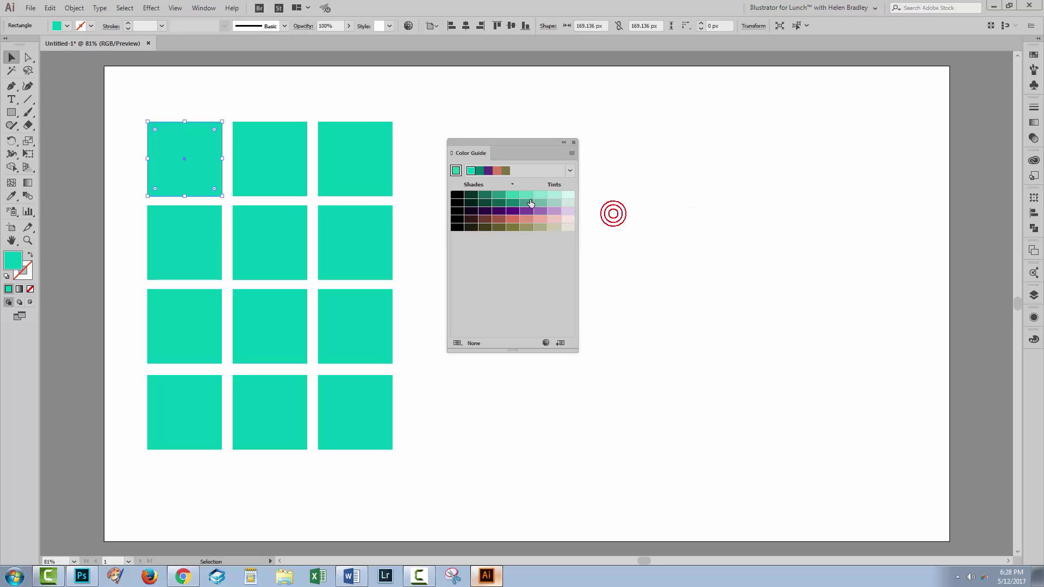
{"action": "left_click", "coordinate": [482, 196]}
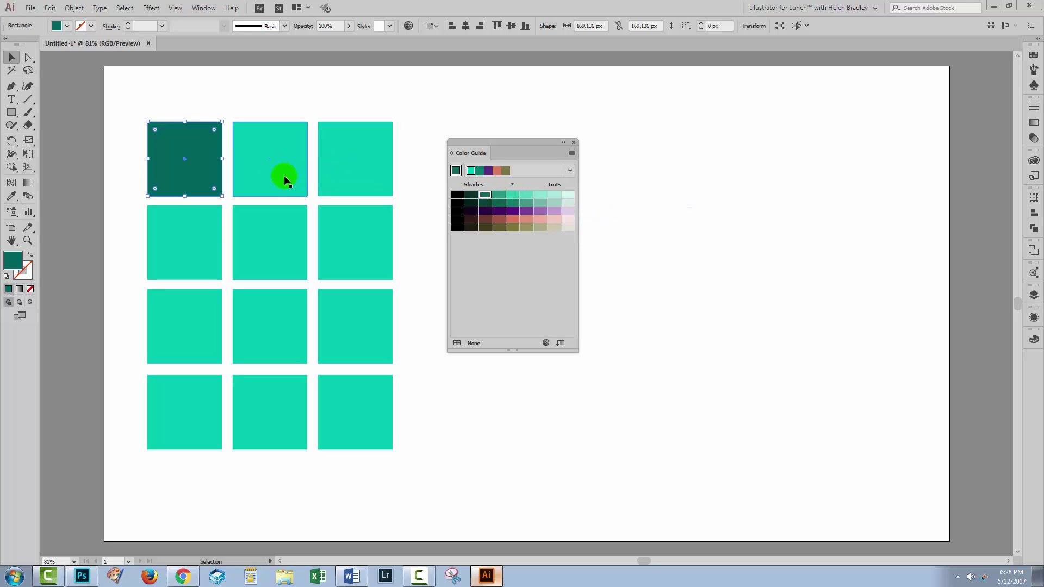
{"action": "left_click", "coordinate": [499, 195]}
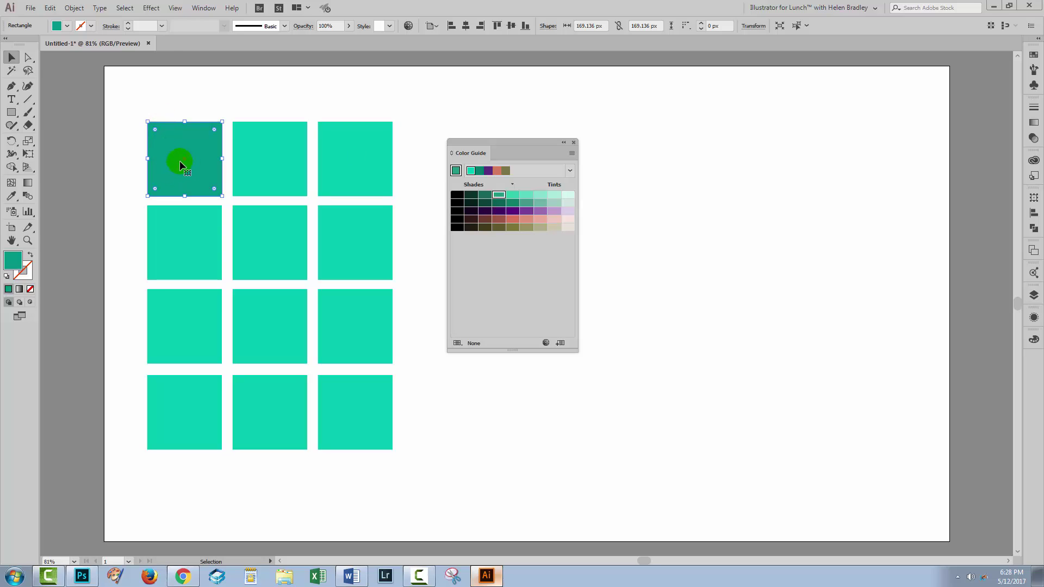
Give the top-right square a teal tint from the Color Guide
{"action": "left_click", "coordinate": [363, 171]}
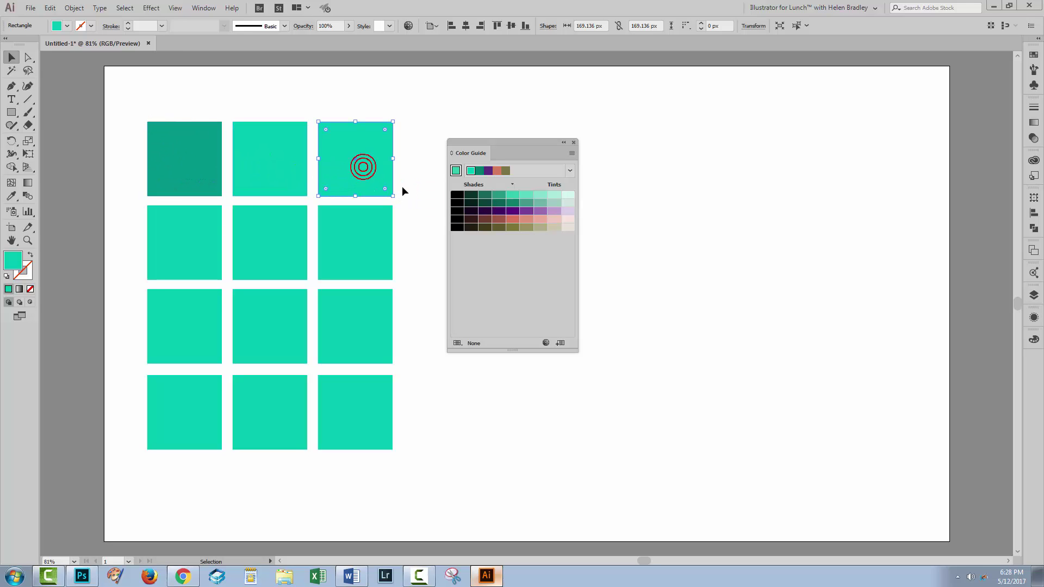
{"action": "left_click", "coordinate": [553, 196]}
{"action": "left_click", "coordinate": [501, 205]}
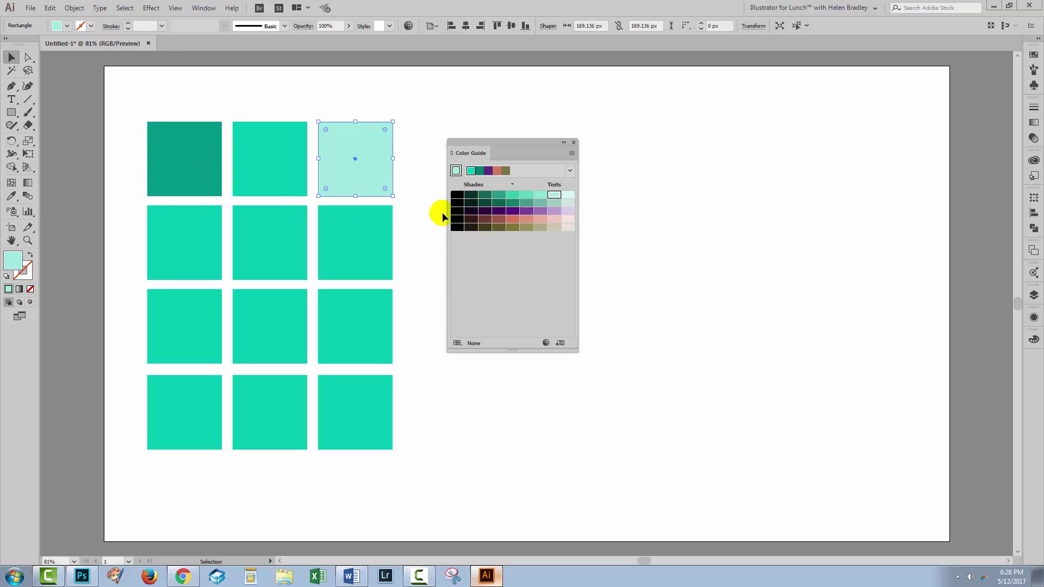
Make the top-middle square's turquoise the Color Guide's base colour
{"action": "left_click", "coordinate": [263, 172]}
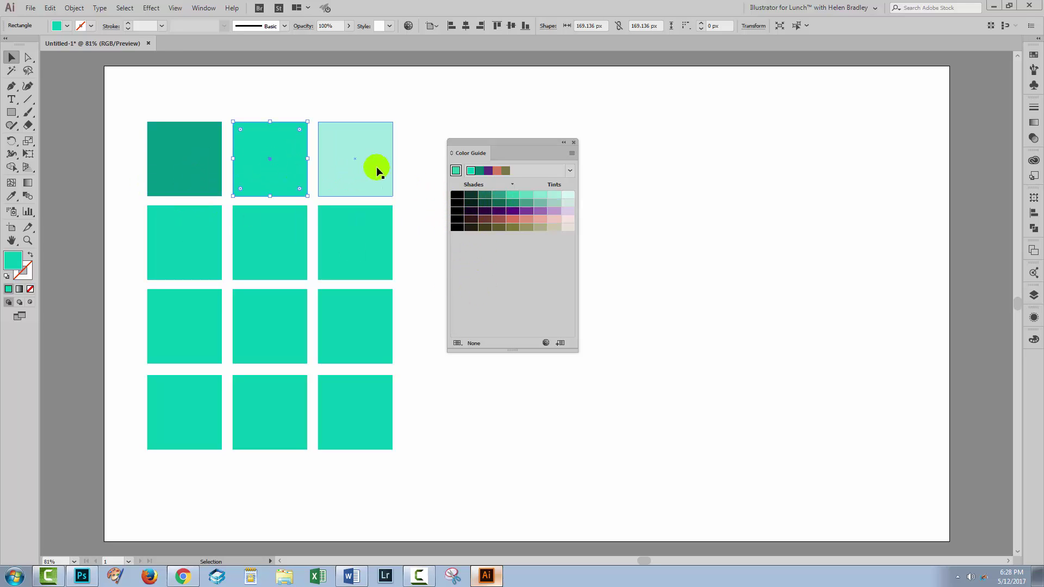
{"action": "left_click", "coordinate": [456, 171]}
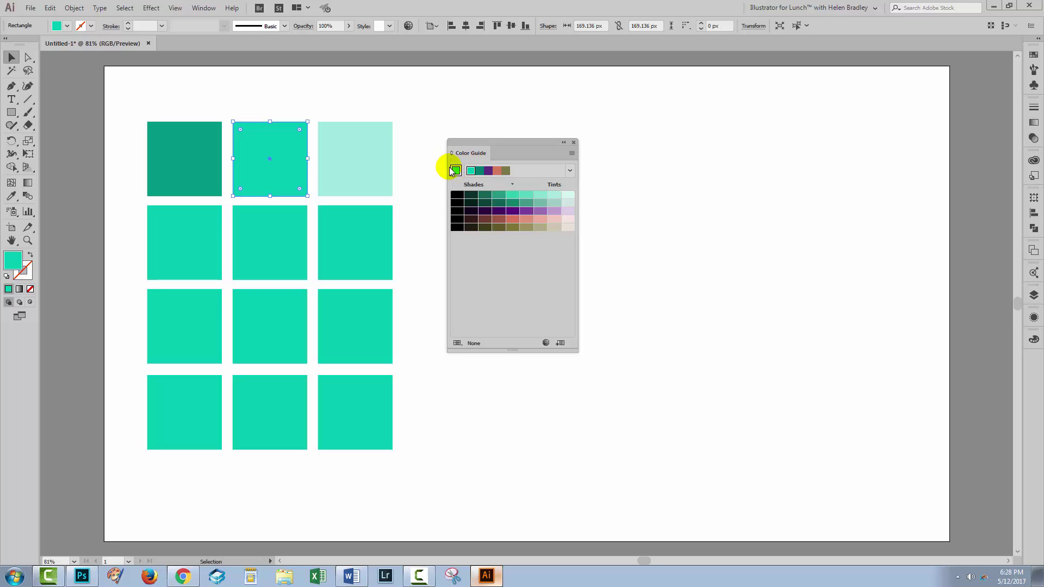
{"action": "left_click", "coordinate": [456, 171]}
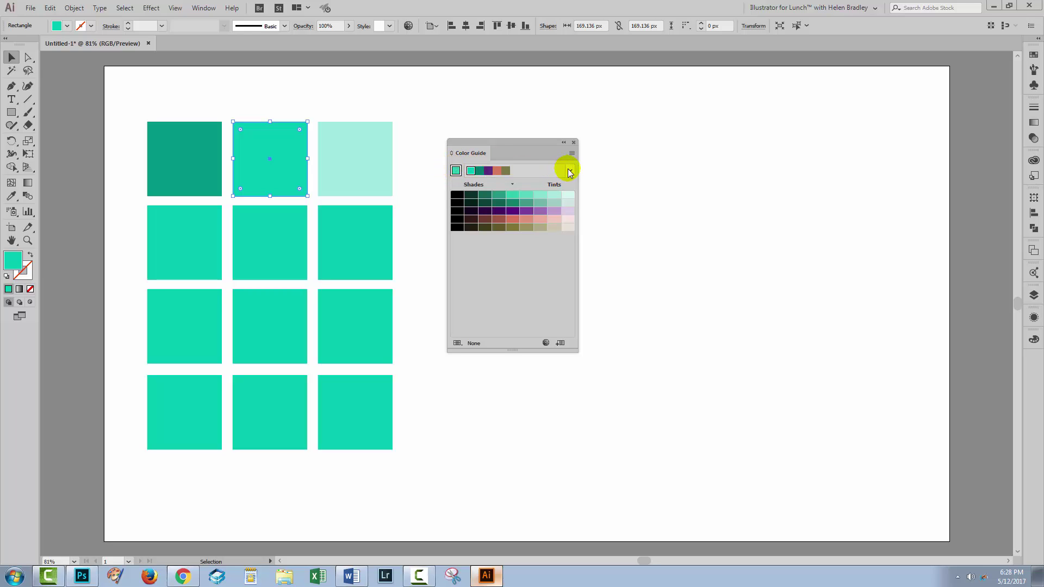
Browse the Color Guide harmony rules, leaving the Tetrad 2 rule applied
{"action": "left_click", "coordinate": [569, 173]}
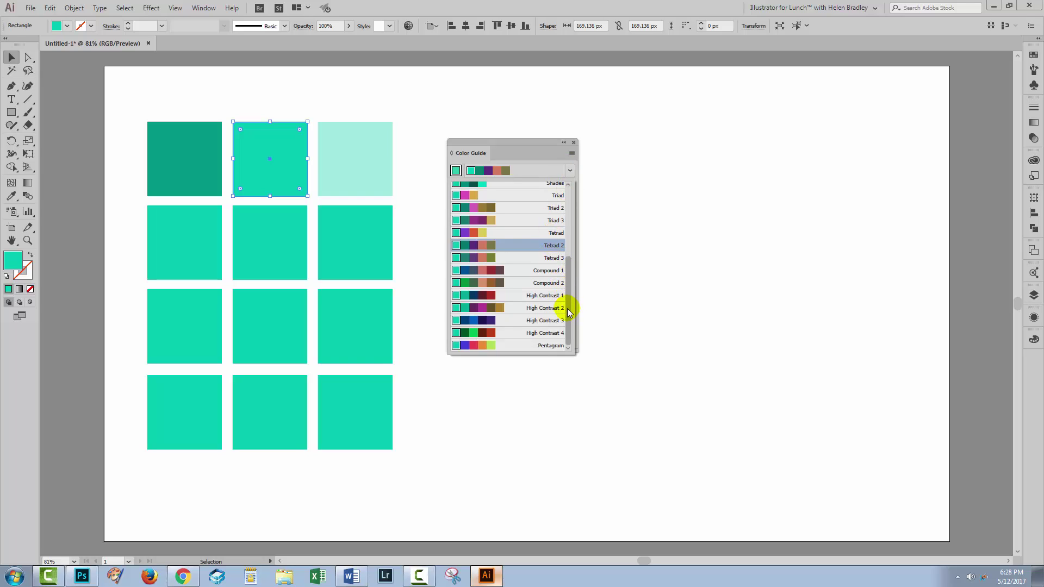
{"action": "scroll", "coordinate": [569, 307], "scroll_direction": "up", "scroll_amount": 5}
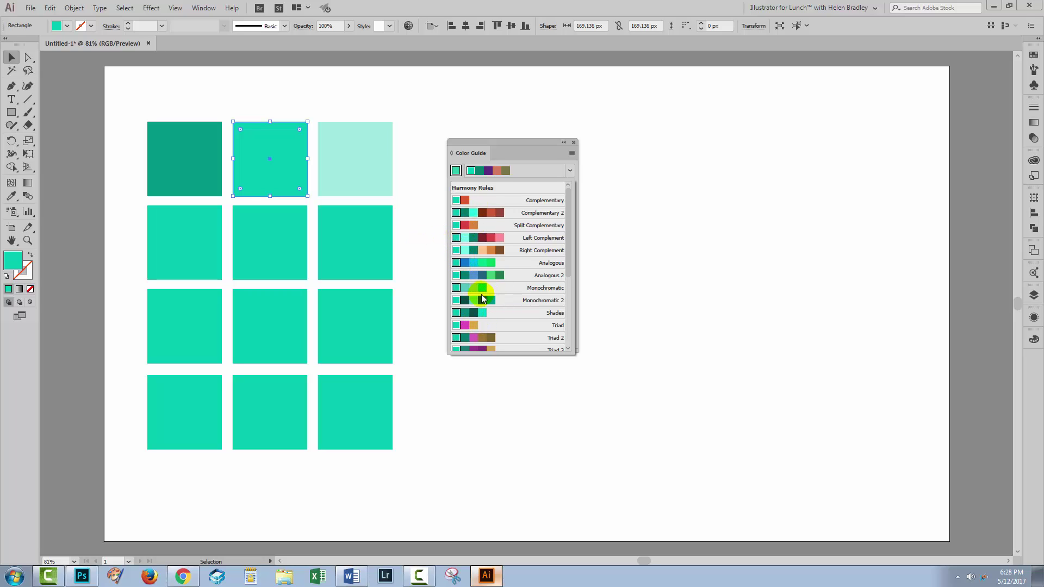
{"action": "left_click", "coordinate": [282, 179]}
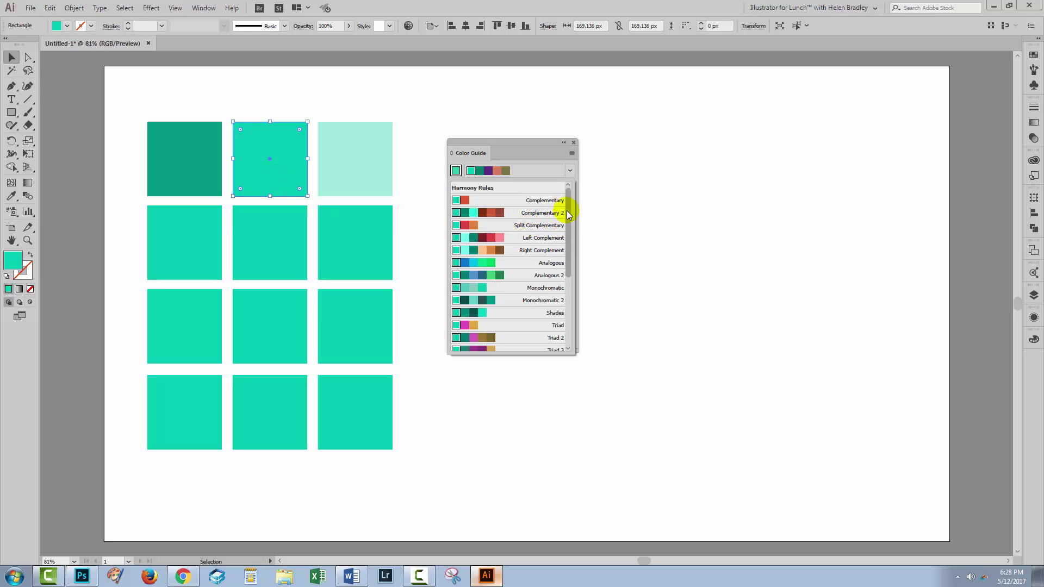
{"action": "left_click_drag", "start_coordinate": [567, 212], "coordinate": [563, 261]}
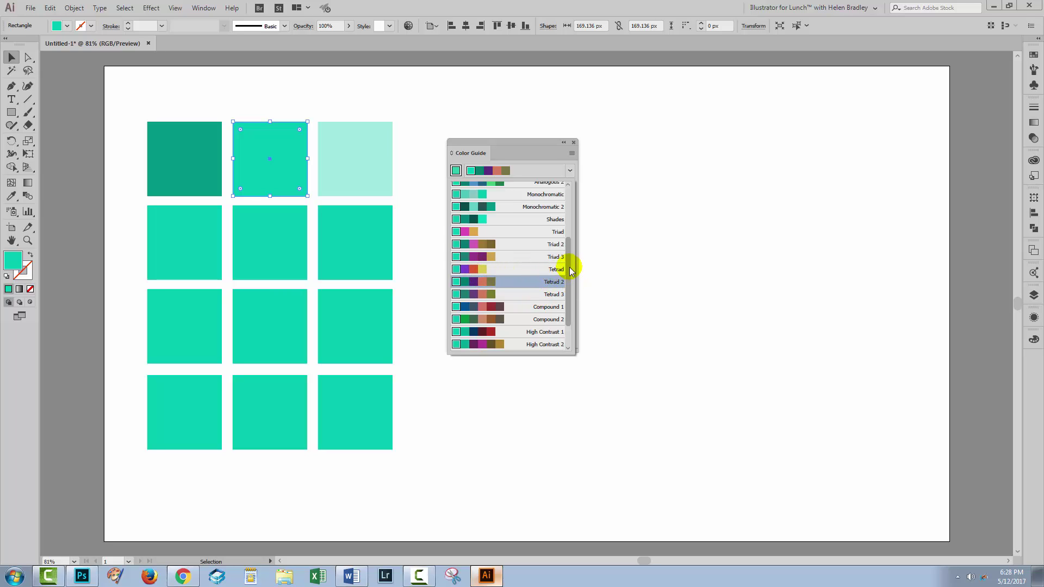
{"action": "left_click_drag", "start_coordinate": [569, 266], "coordinate": [567, 308]}
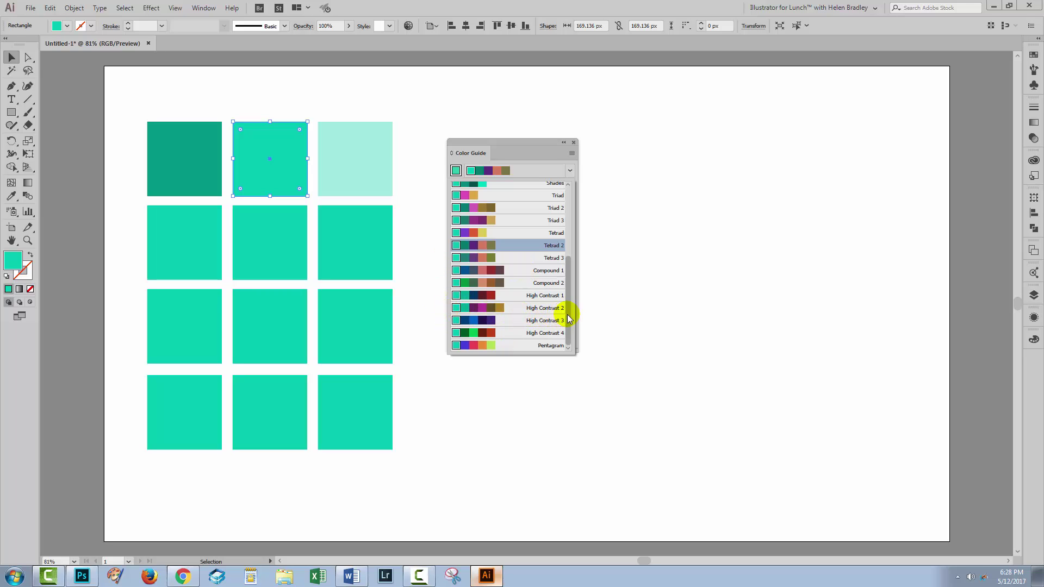
{"action": "left_click_drag", "start_coordinate": [568, 318], "coordinate": [566, 292]}
{"action": "left_click", "coordinate": [282, 184]}
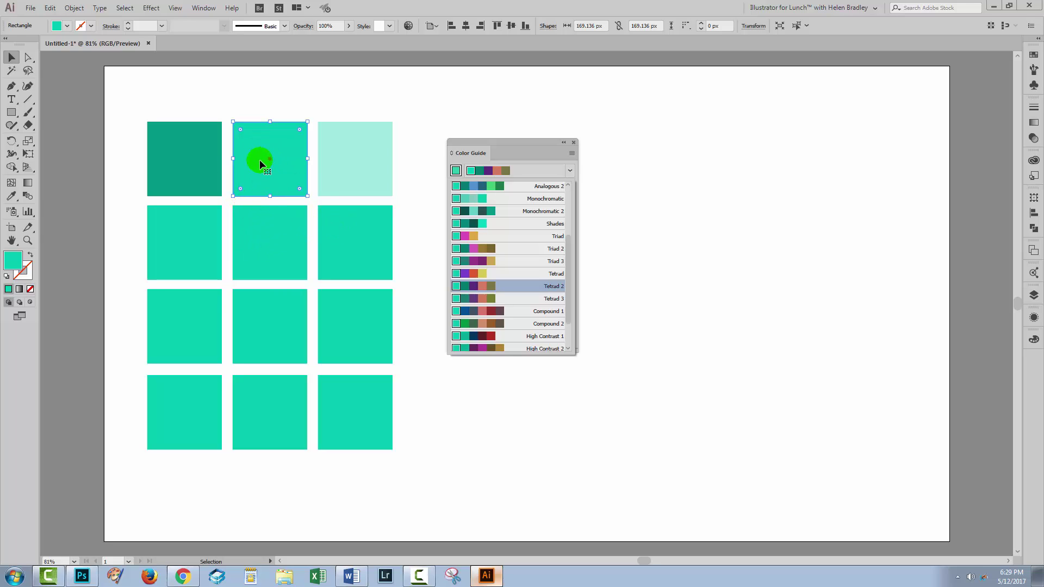
{"action": "scroll", "coordinate": [566, 265], "scroll_direction": "up", "scroll_amount": 3}
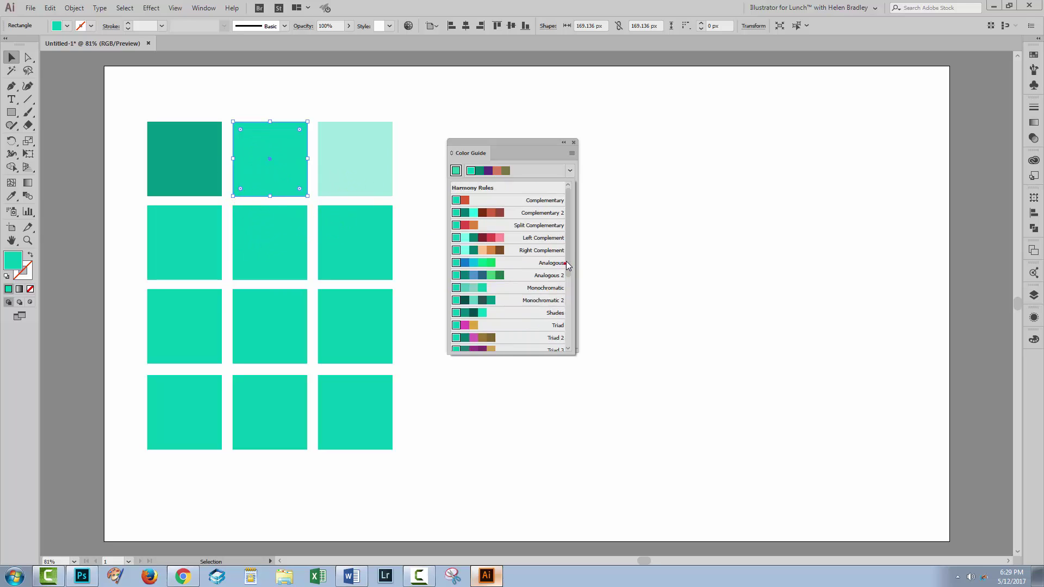
Switch to the Analogous harmony and fill the centre square with its blue
{"action": "left_click", "coordinate": [475, 262]}
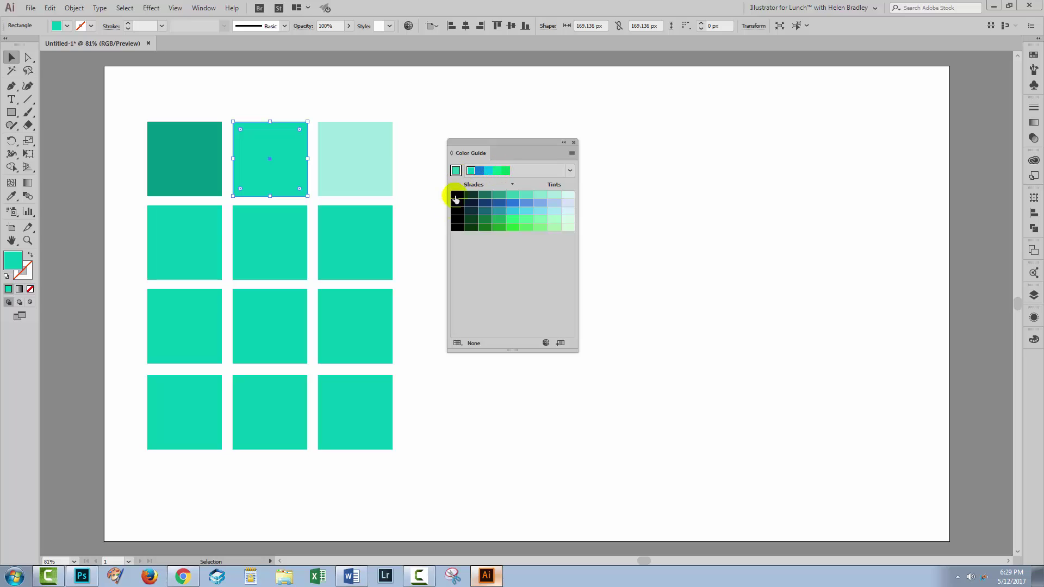
{"action": "left_click", "coordinate": [403, 283]}
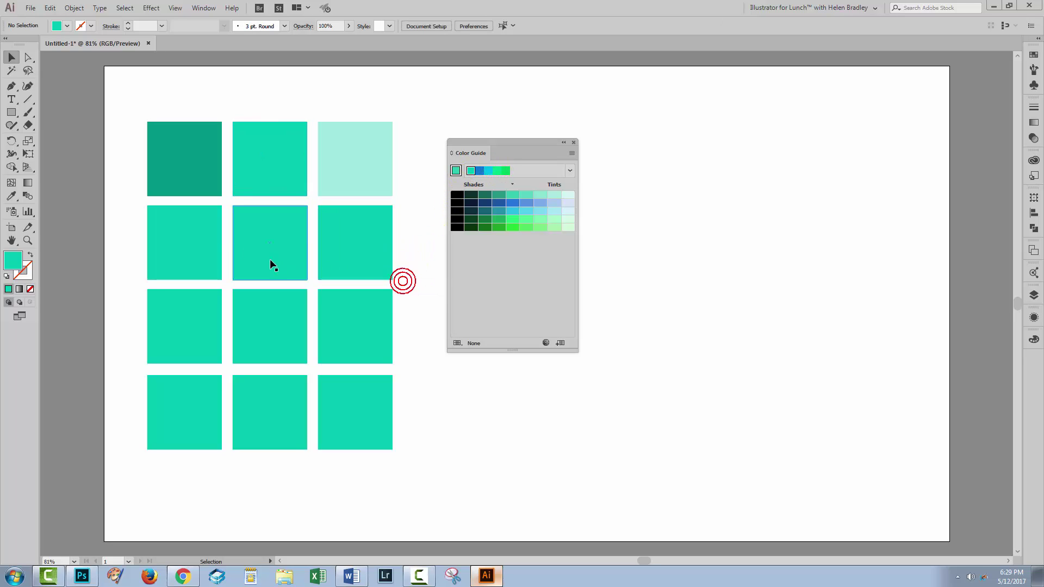
{"action": "left_click", "coordinate": [274, 246]}
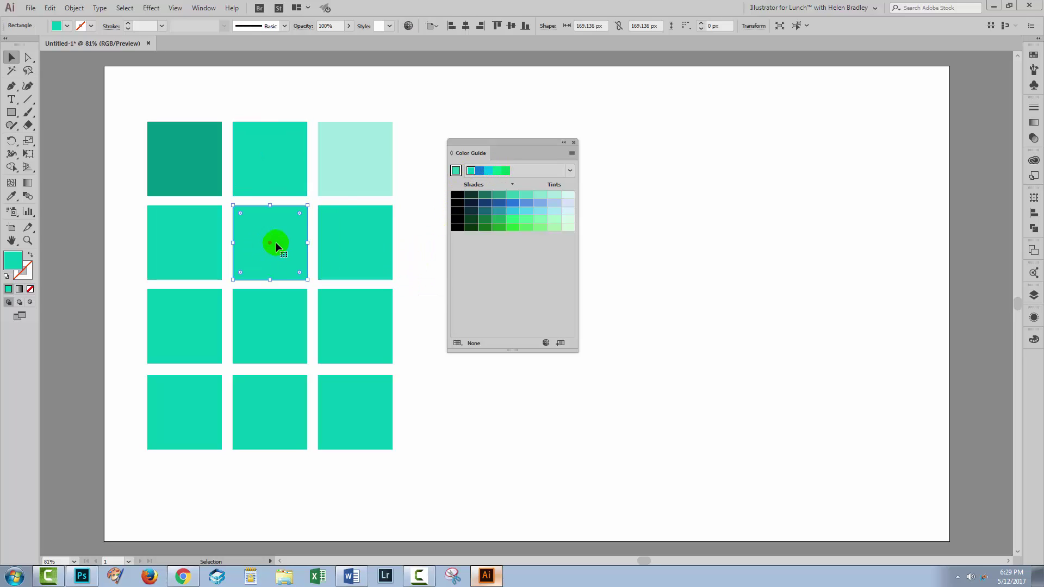
{"action": "left_click", "coordinate": [478, 173]}
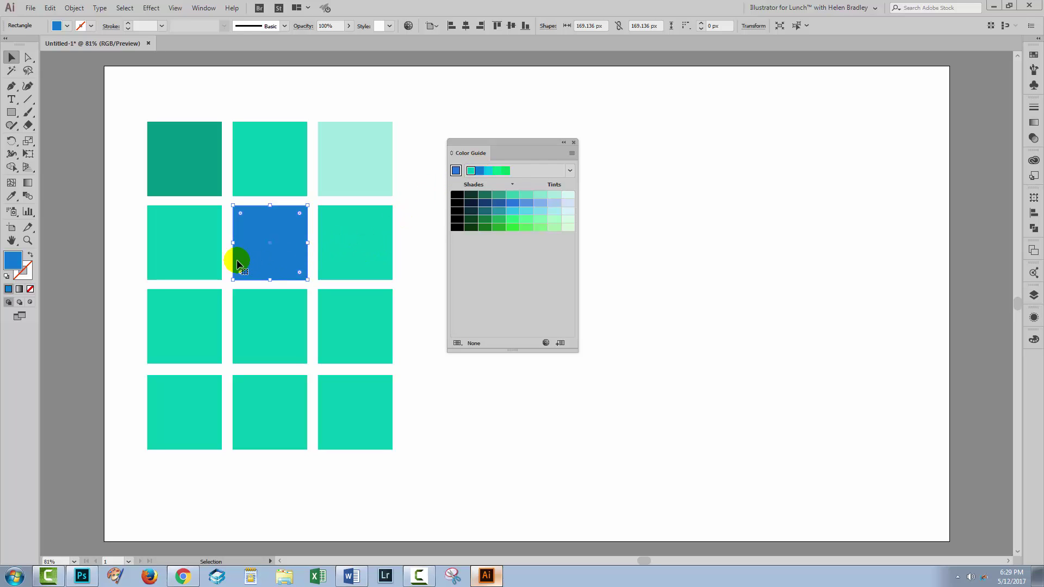
Make the second row's left square navy and its right square light blue
{"action": "left_click", "coordinate": [192, 247]}
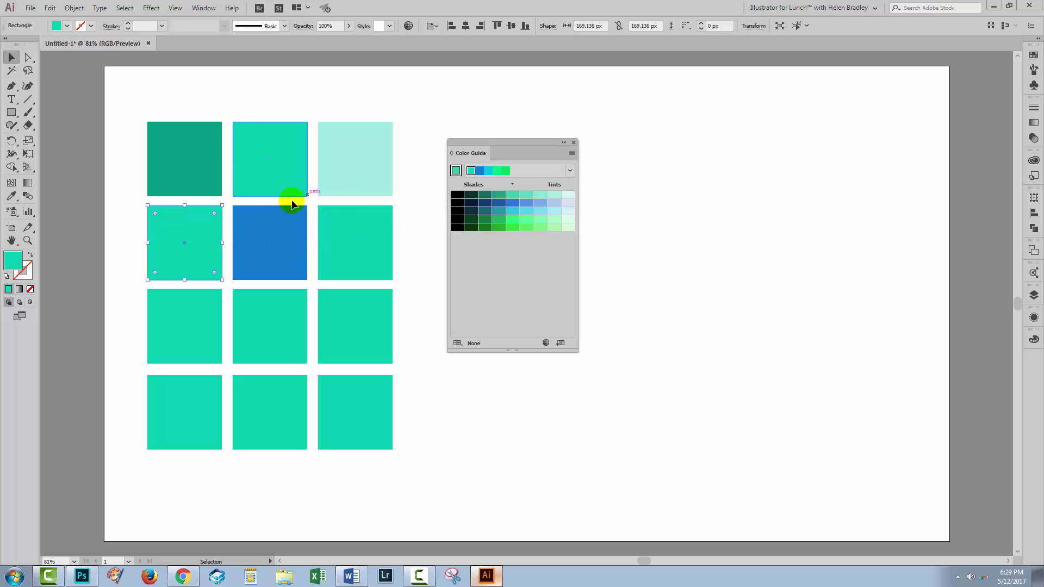
{"action": "left_click", "coordinate": [494, 204]}
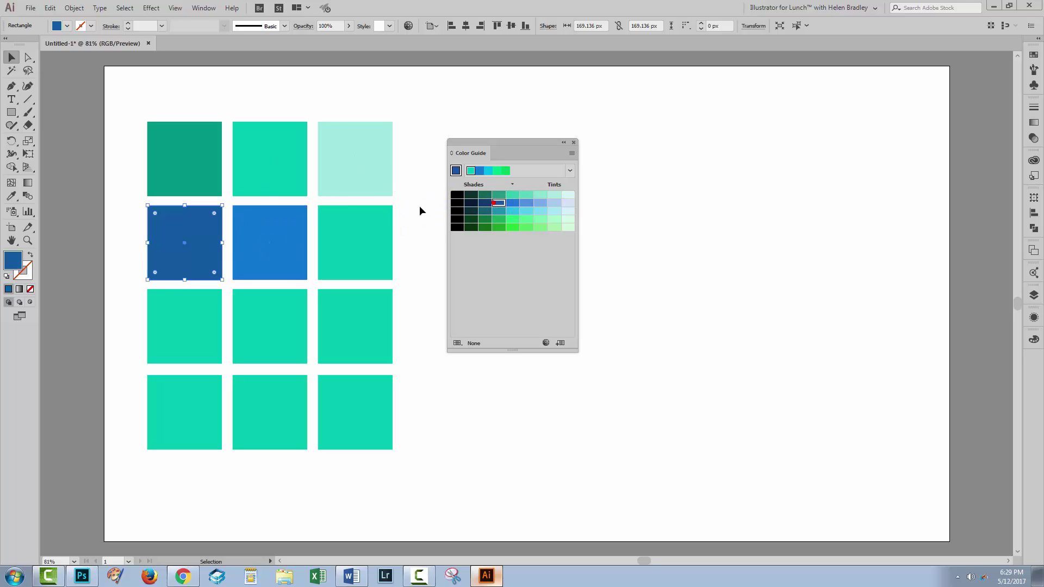
{"action": "left_click", "coordinate": [486, 204]}
{"action": "left_click", "coordinate": [349, 243]}
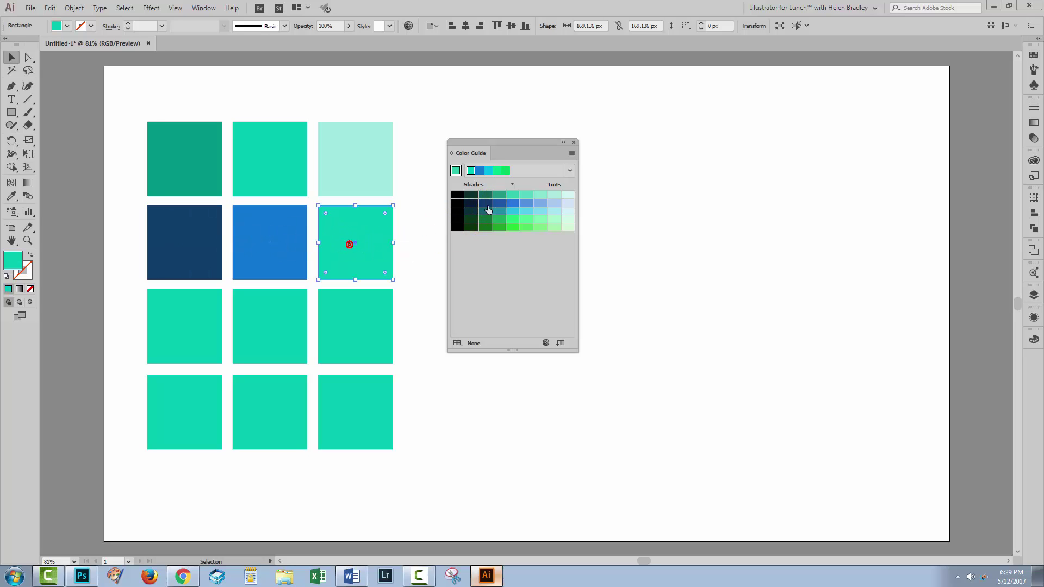
{"action": "left_click", "coordinate": [553, 203]}
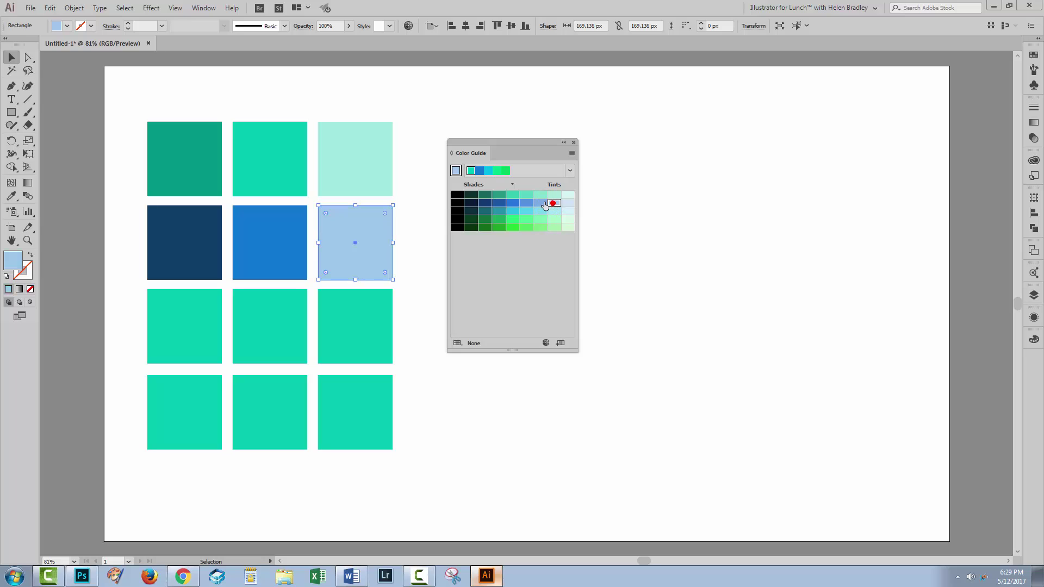
{"action": "left_click", "coordinate": [258, 312]}
Colour row three cyan in the middle, dark teal left, pale cyan right
{"action": "left_click", "coordinate": [488, 173]}
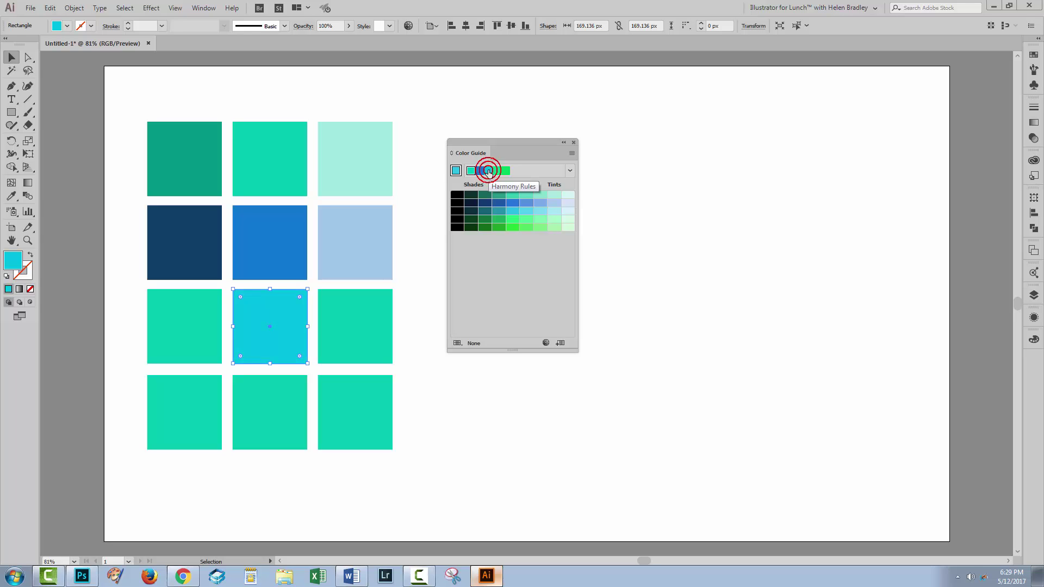
{"action": "left_click", "coordinate": [287, 310]}
{"action": "left_click", "coordinate": [164, 340]}
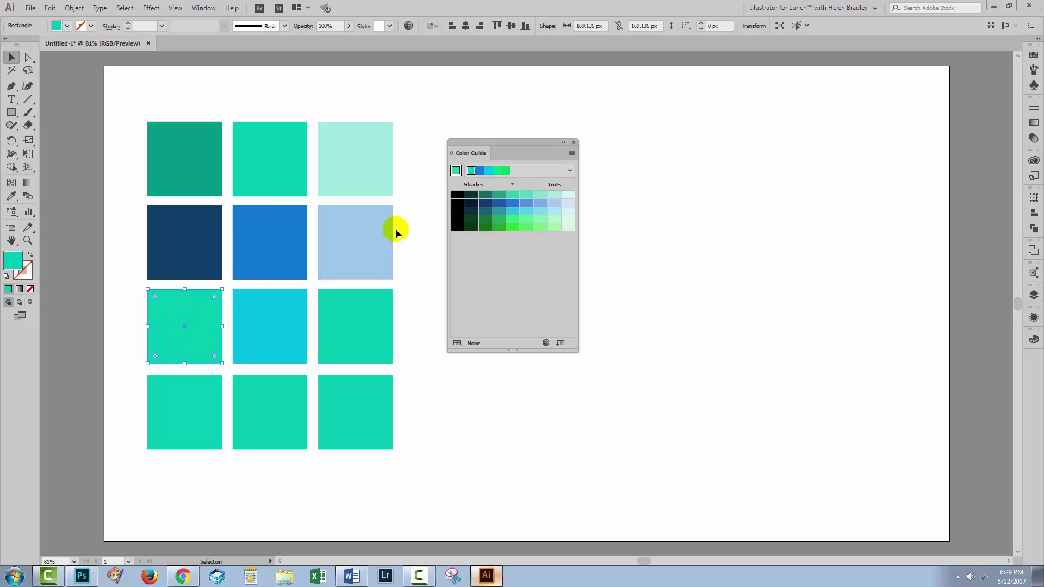
{"action": "left_click", "coordinate": [486, 214]}
{"action": "left_click", "coordinate": [389, 311]}
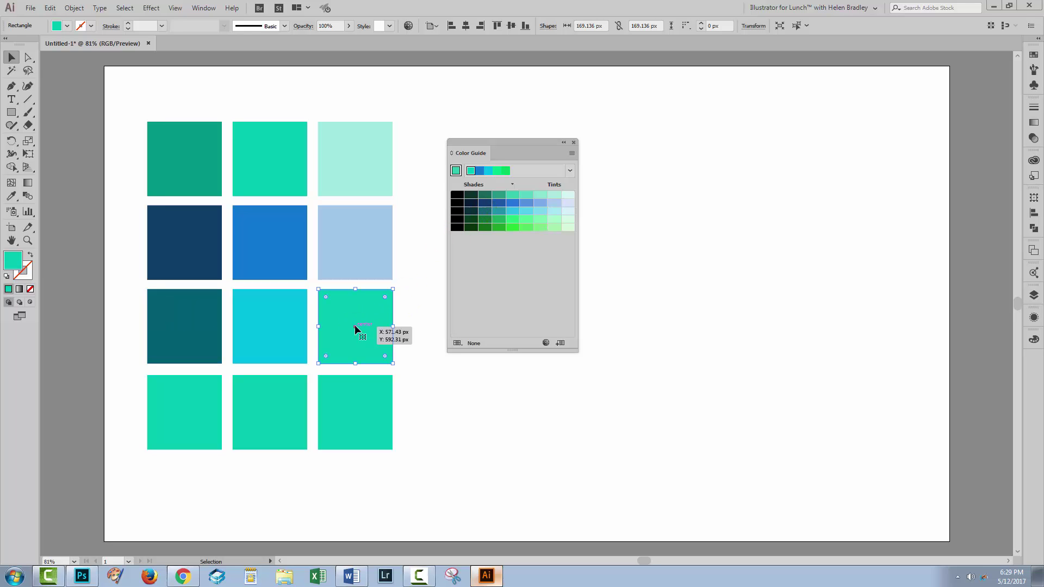
{"action": "left_click", "coordinate": [554, 211]}
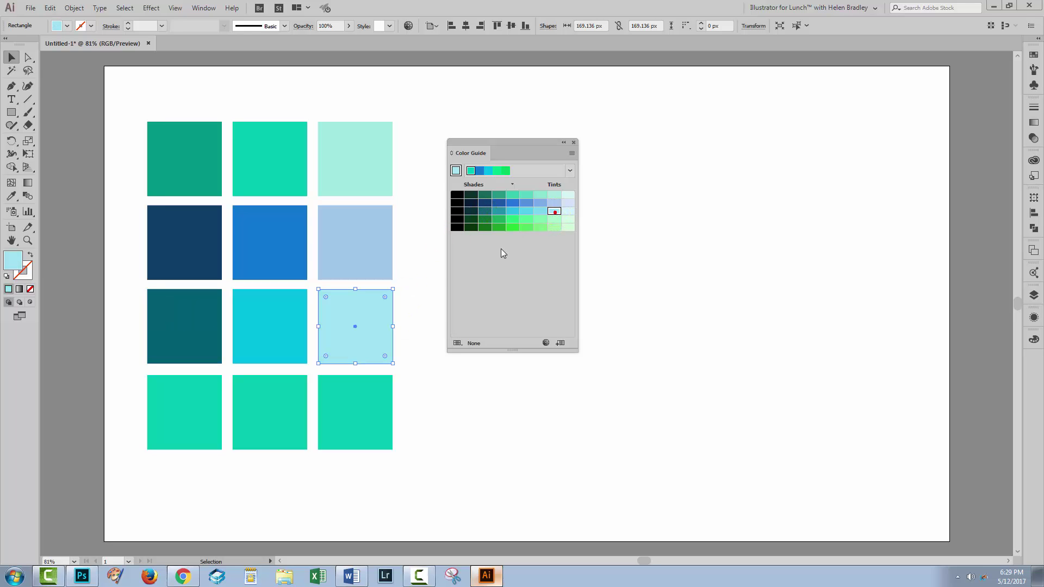
Colour row four bright green in the middle, dark green left, pale green right, then deselect
{"action": "left_click", "coordinate": [277, 424]}
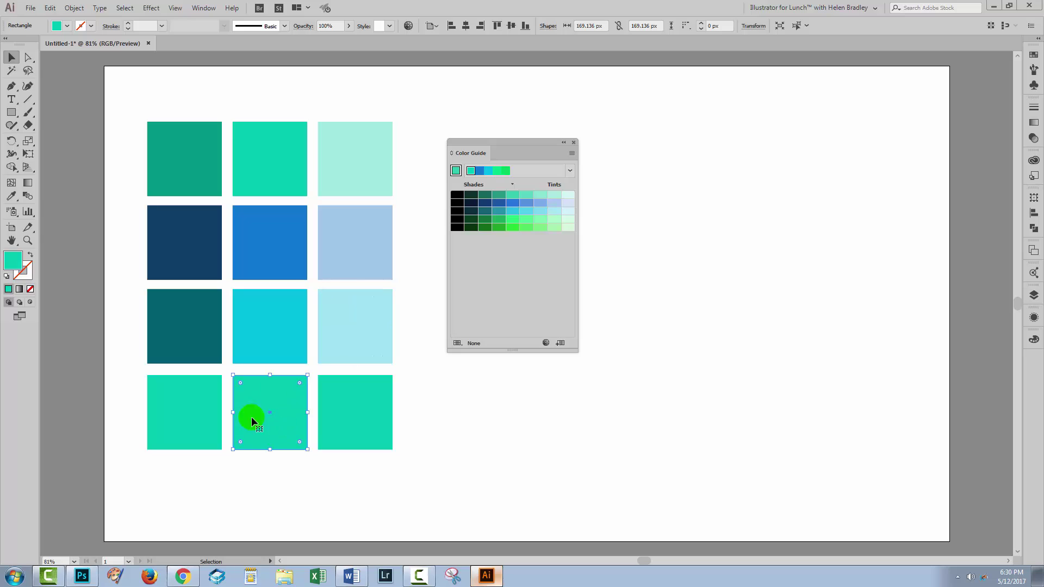
{"action": "left_click", "coordinate": [501, 172]}
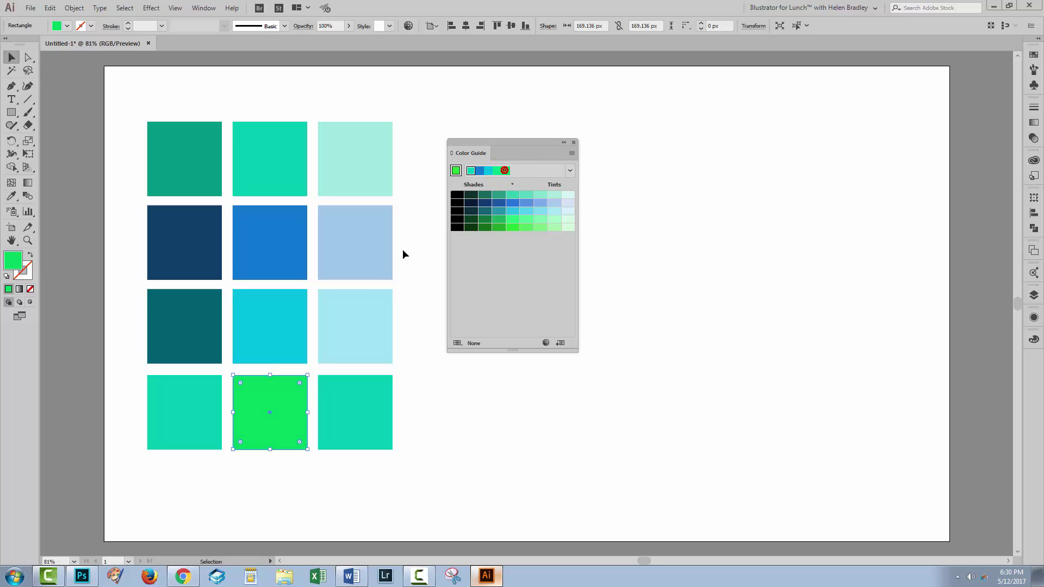
{"action": "left_click", "coordinate": [179, 405]}
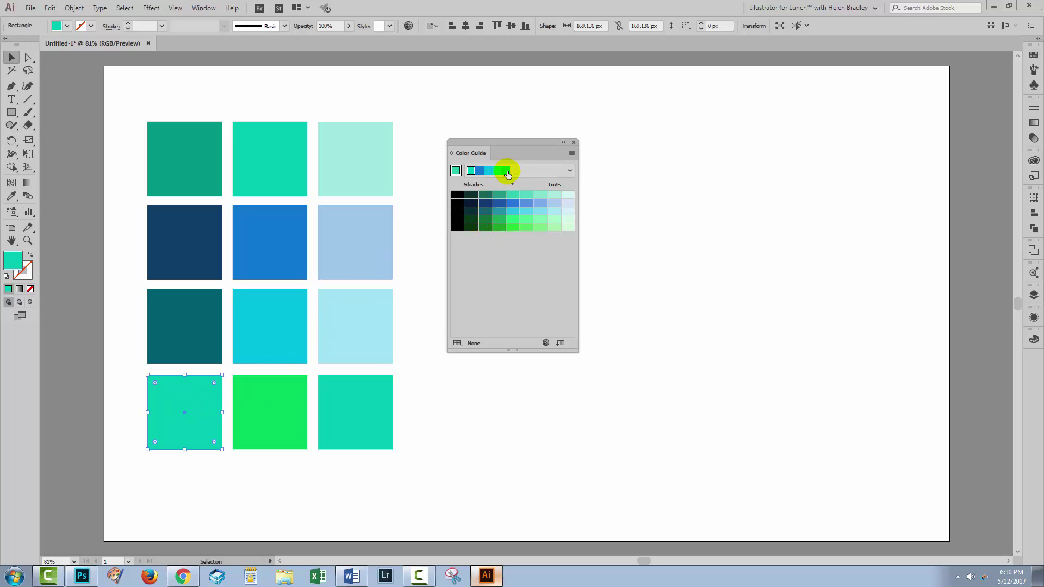
{"action": "left_click", "coordinate": [483, 227]}
{"action": "left_click_drag", "start_coordinate": [338, 415], "coordinate": [338, 411]}
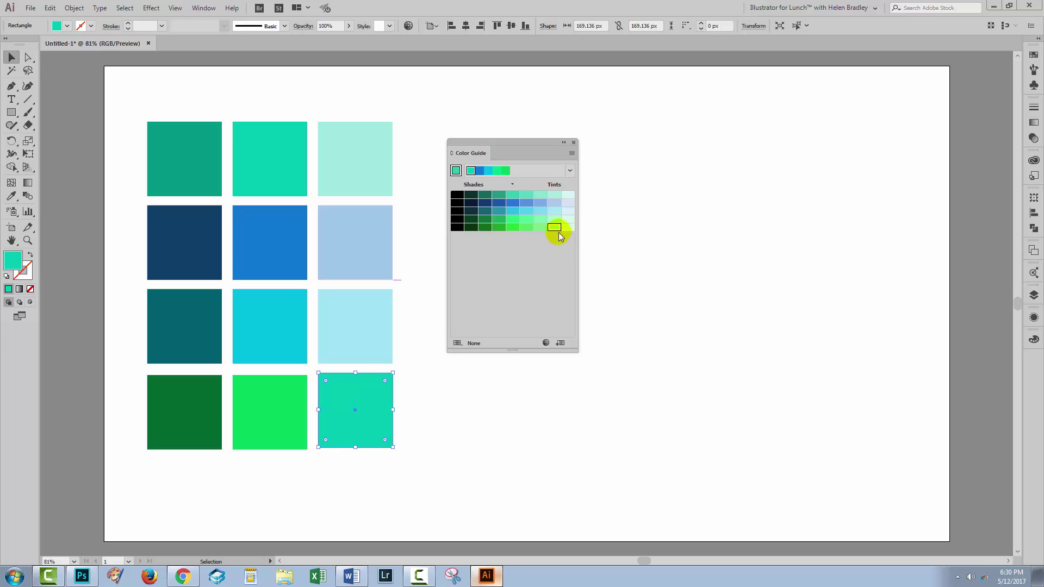
{"action": "left_click", "coordinate": [555, 228]}
{"action": "left_click", "coordinate": [547, 389]}
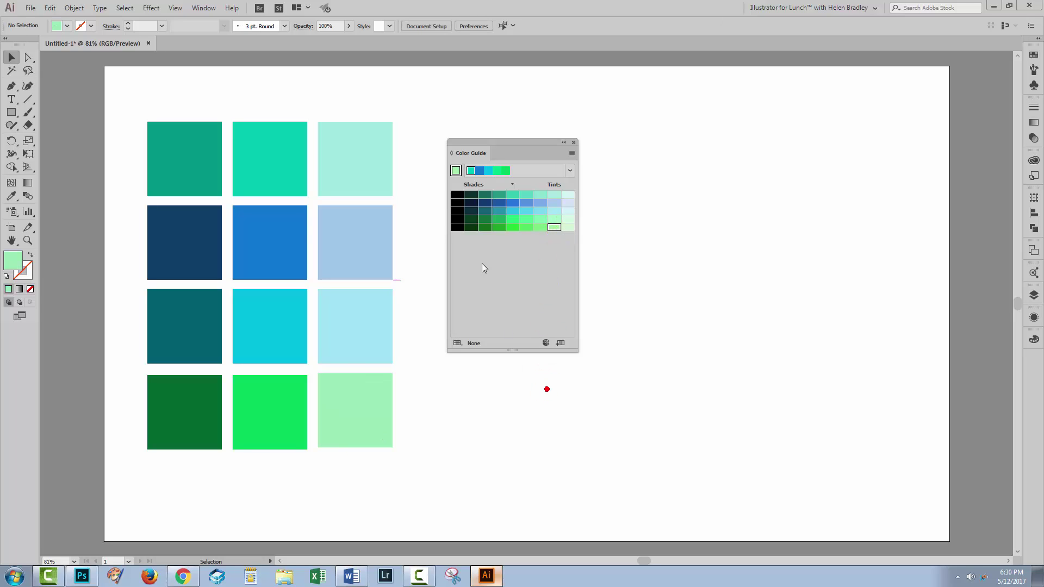
{"action": "left_click", "coordinate": [572, 142]}
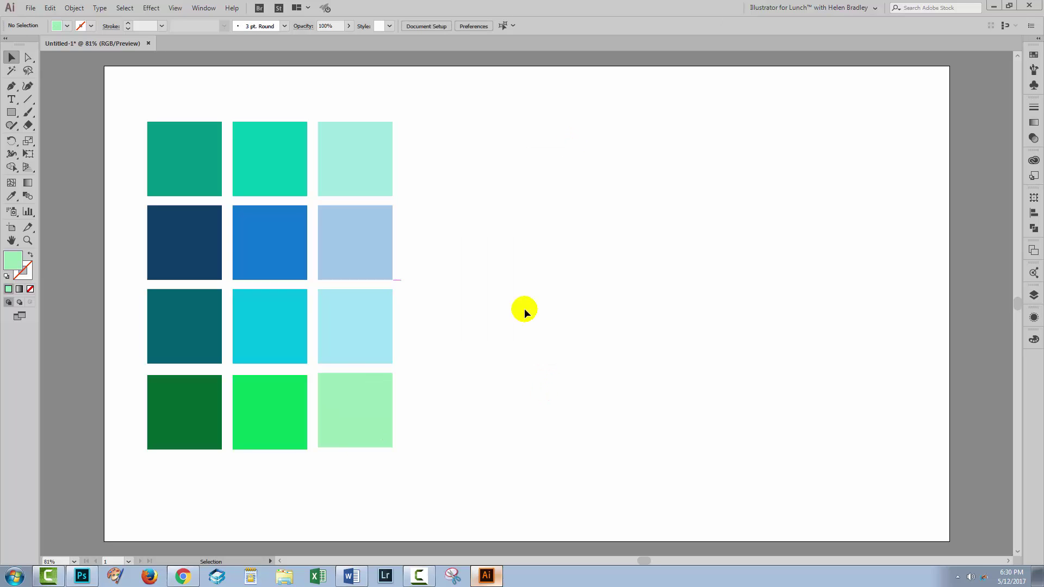